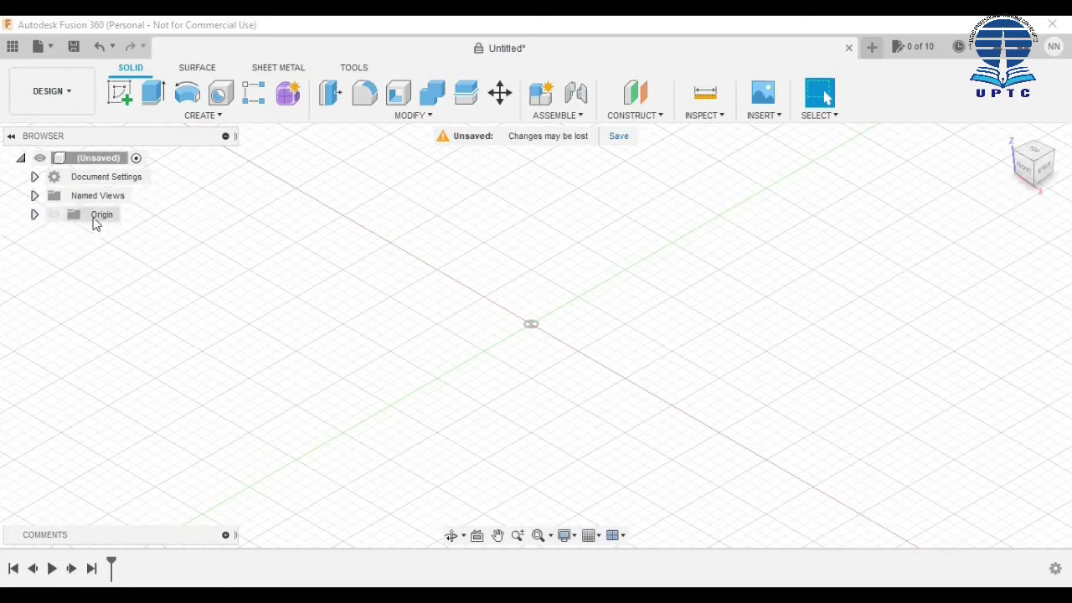
Show the origin planes and axes to examine them, and hide them again
left_click(52, 218)
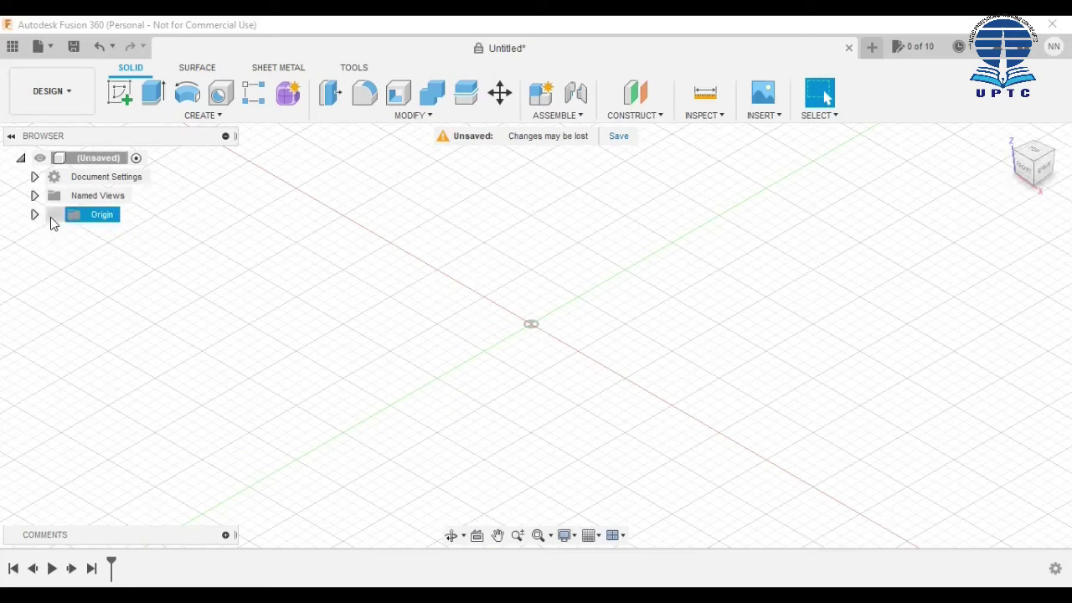
left_click(54, 215)
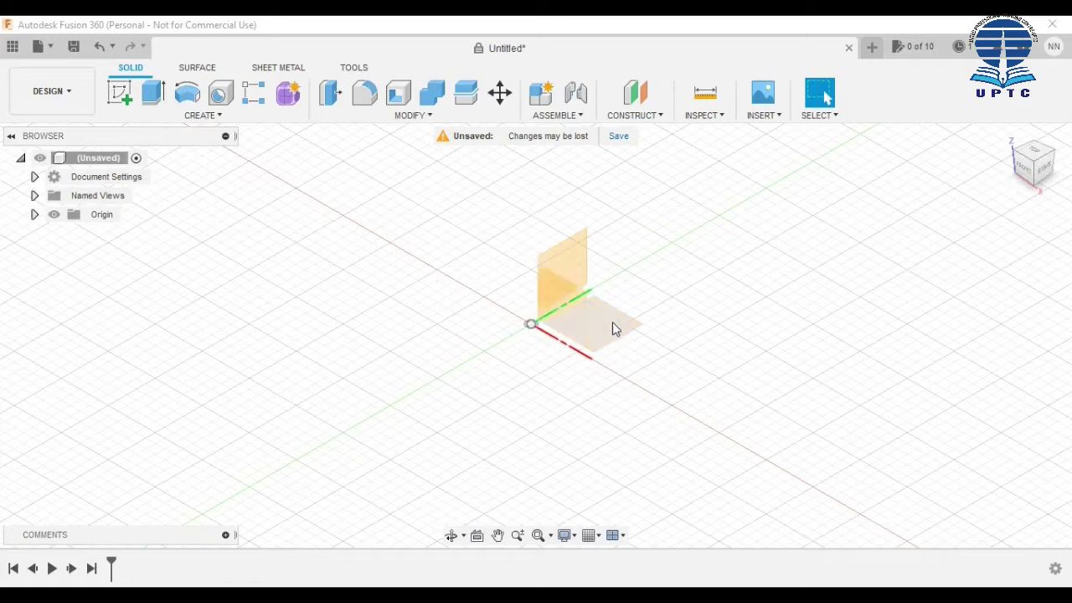
left_click(52, 218)
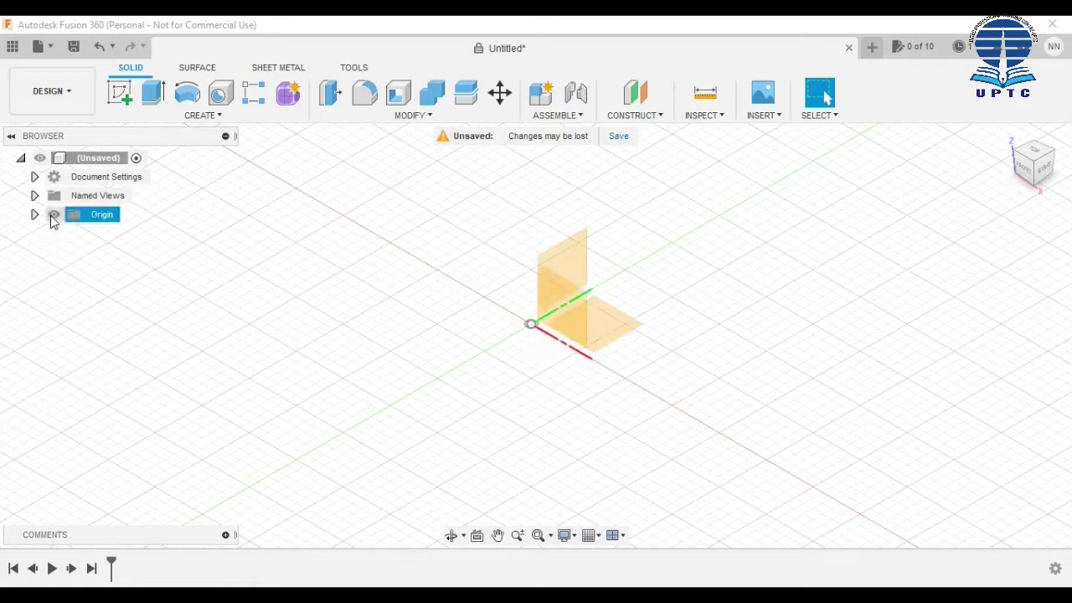
left_click(53, 216)
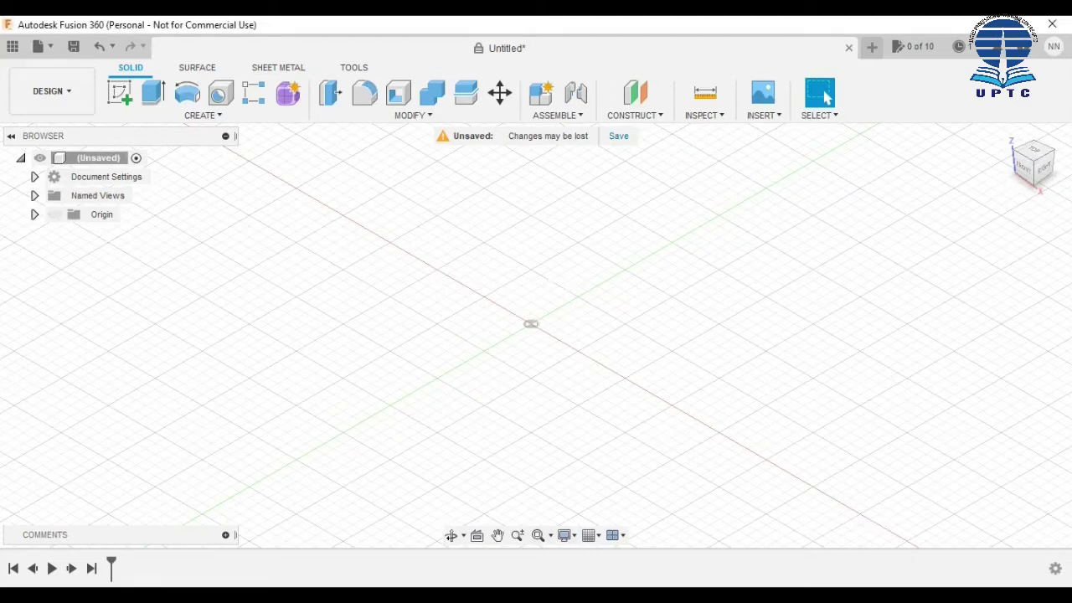
Create a sketch on the horizontal XY origin plane
scroll(472, 436, "up", 2)
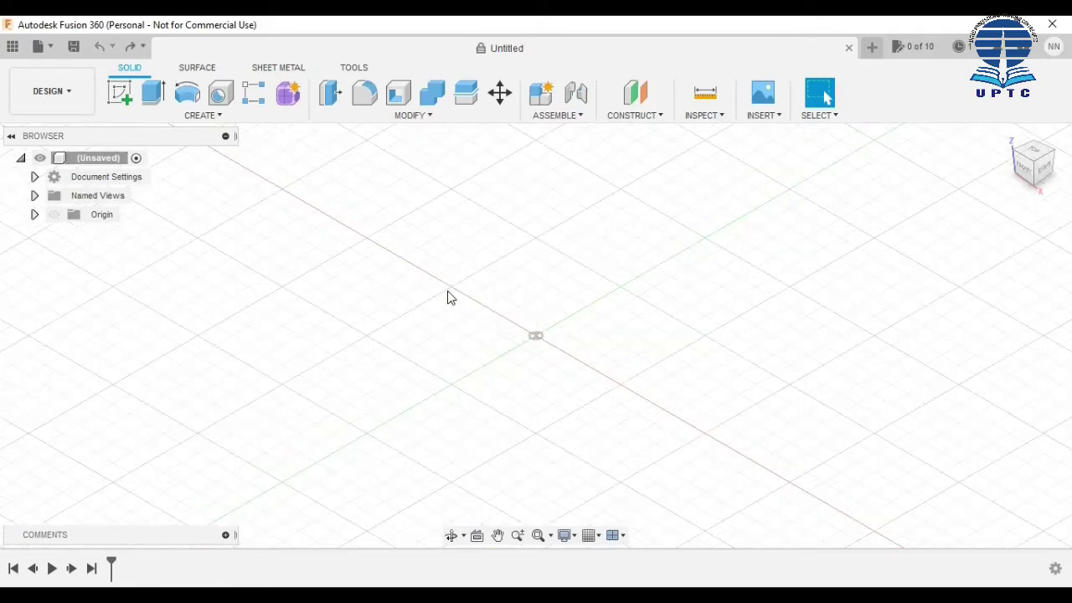
left_click(237, 113)
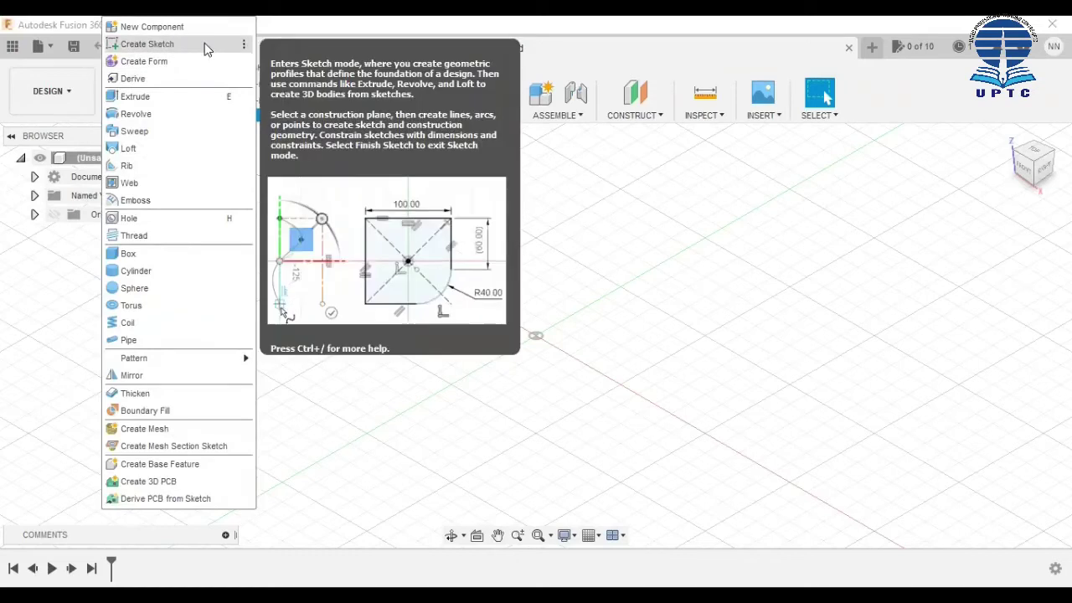
left_click(204, 43)
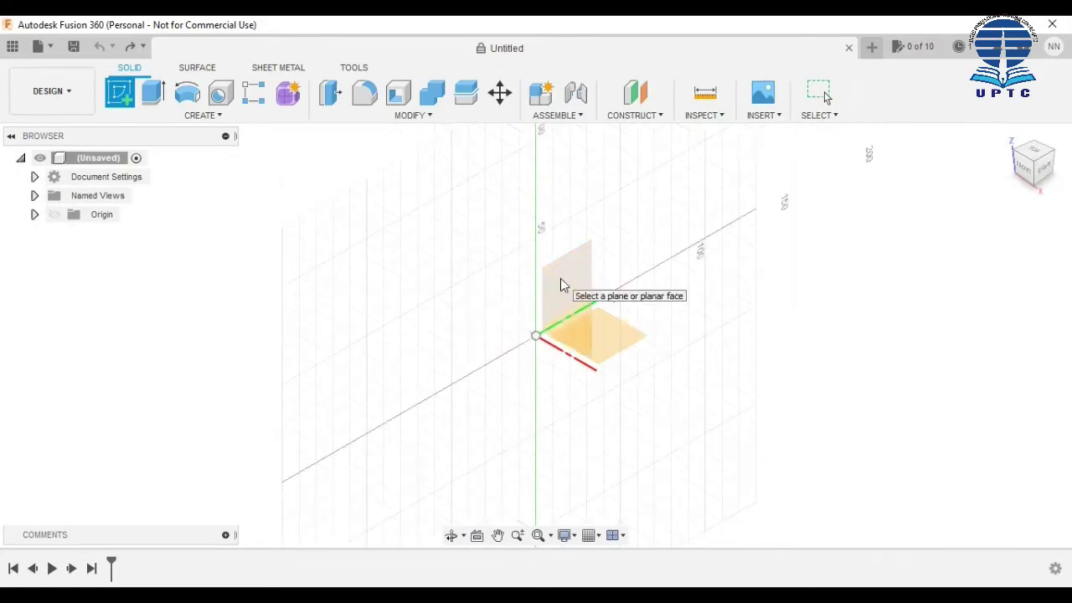
left_click(609, 341)
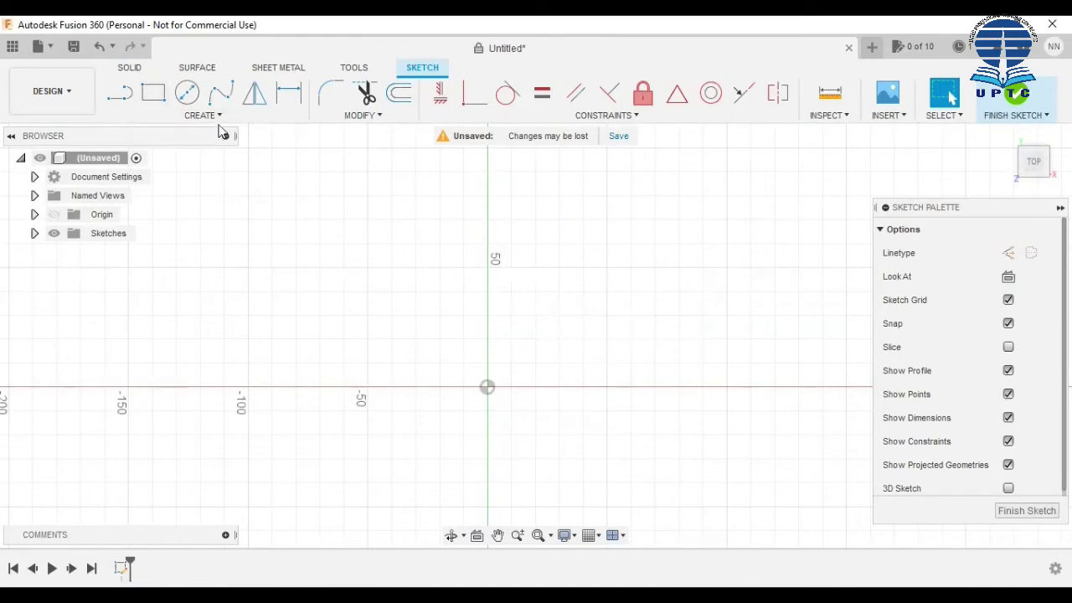
Draw a two-point rectangle with its first corner at the origin, about 90 mm wide and 60 mm high
left_click(152, 94)
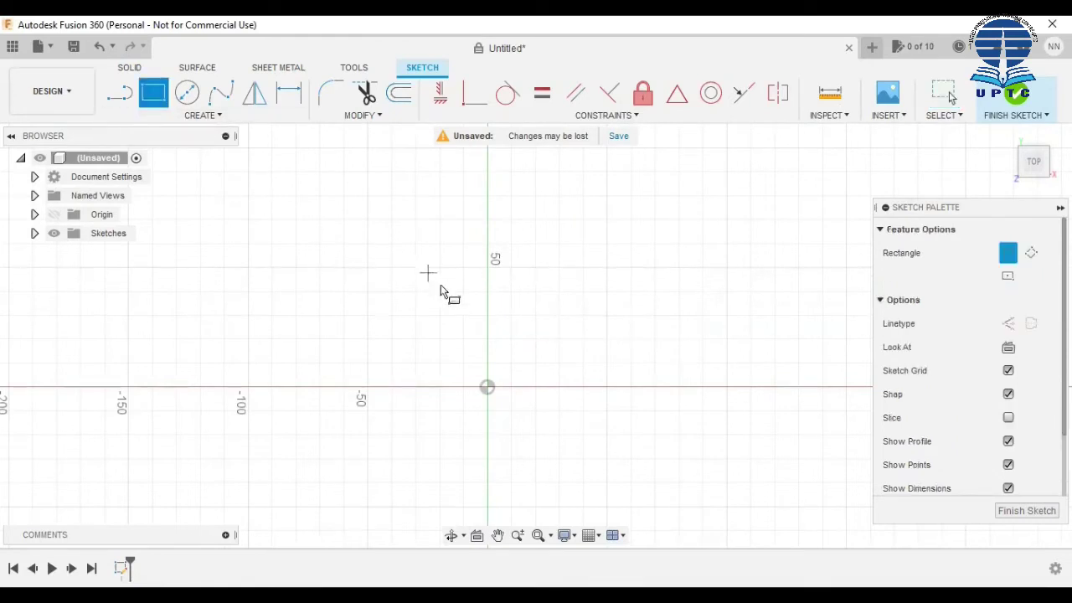
left_click(488, 388)
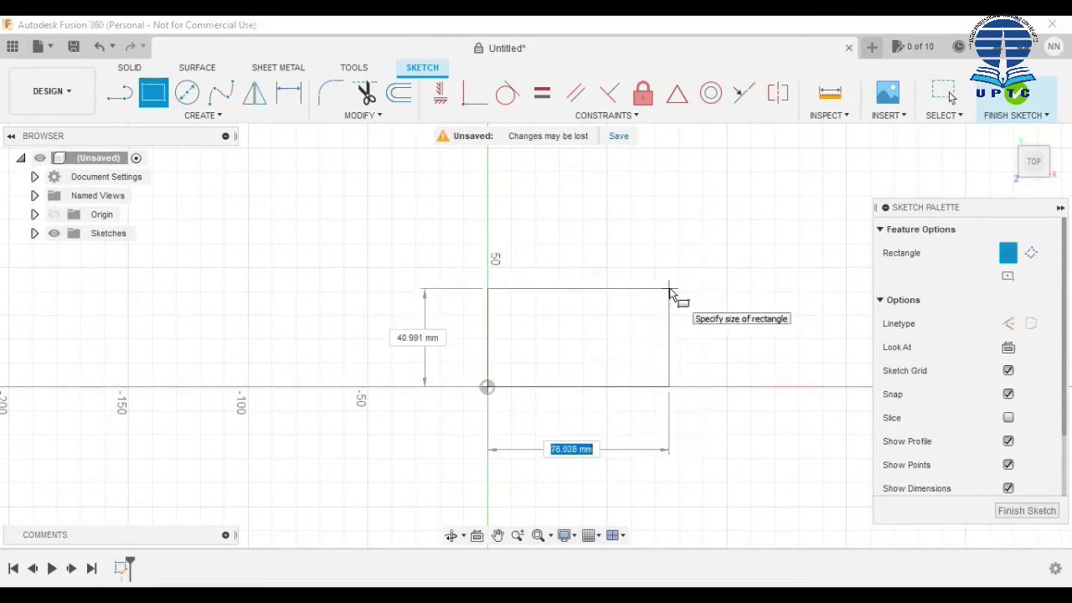
left_click(704, 245)
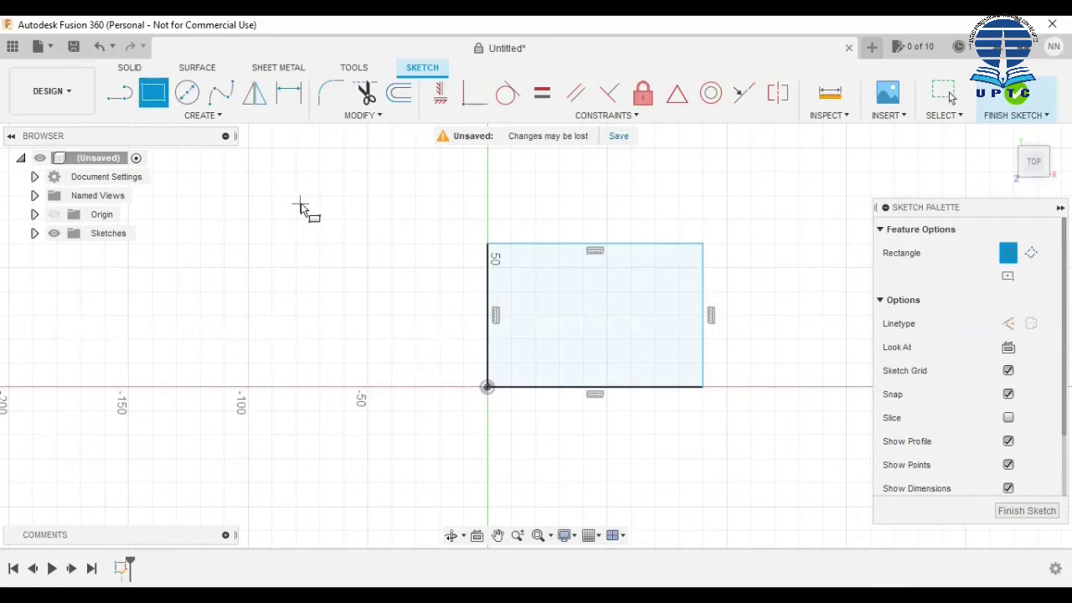
key("Escape")
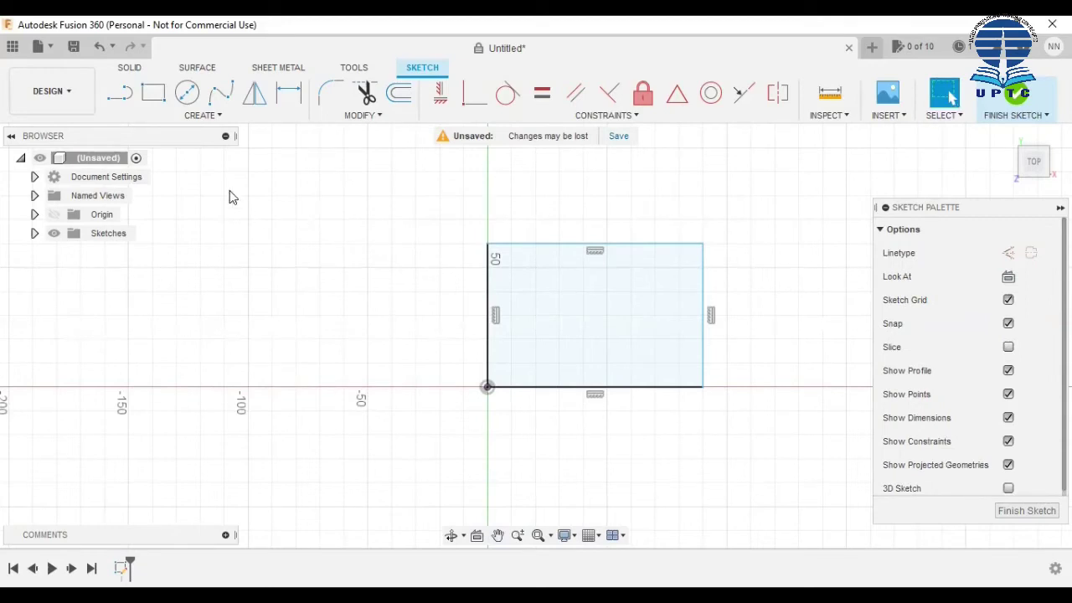
left_click(153, 98)
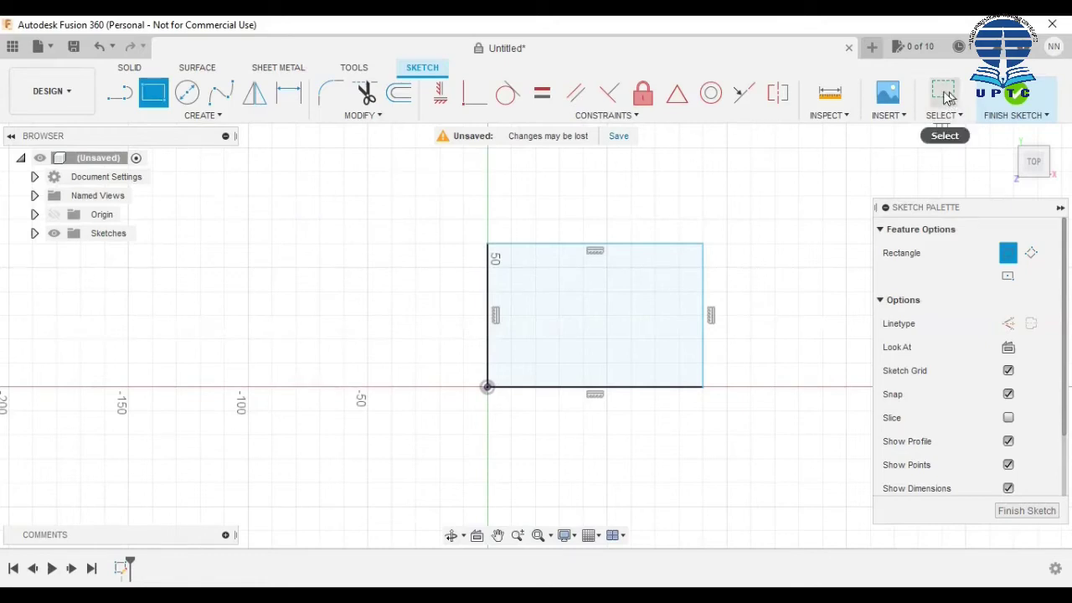
left_click(944, 94)
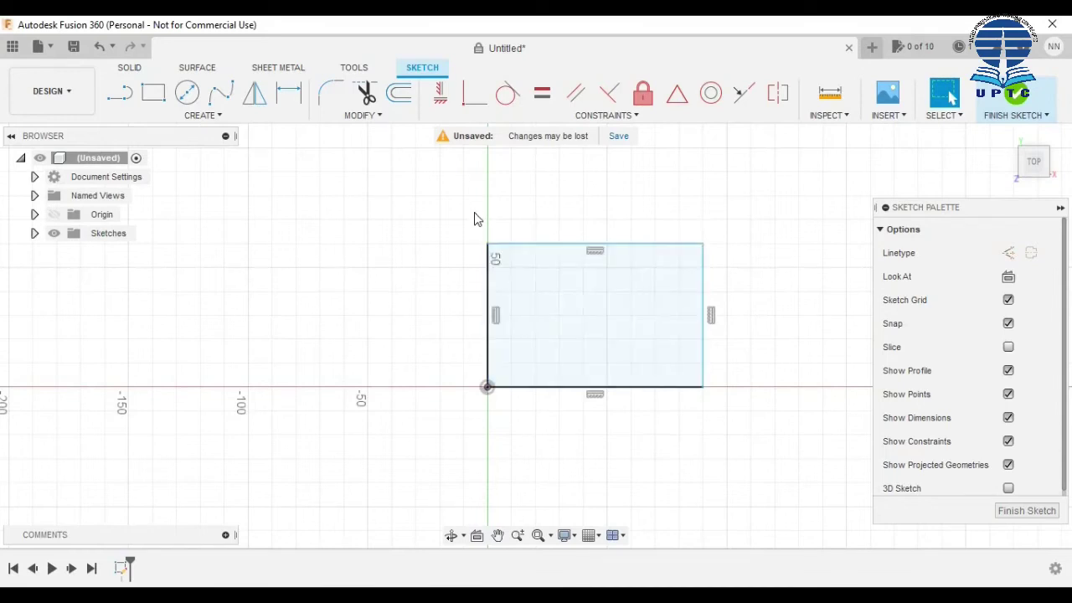
Dimension the rectangle's top edge above the shape and set its width to 40 mm
left_click(242, 118)
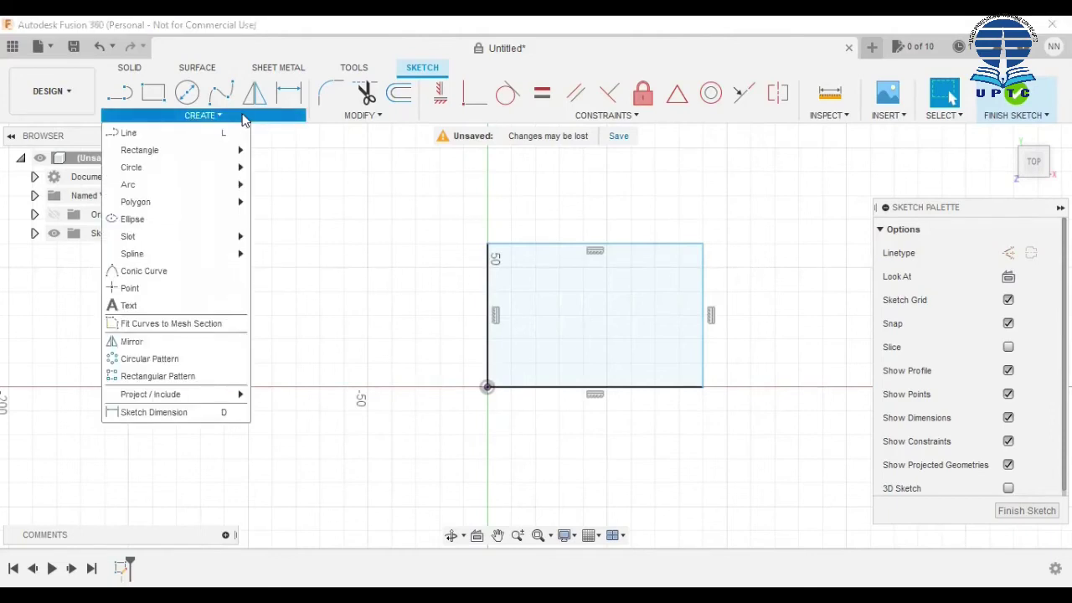
left_click(187, 413)
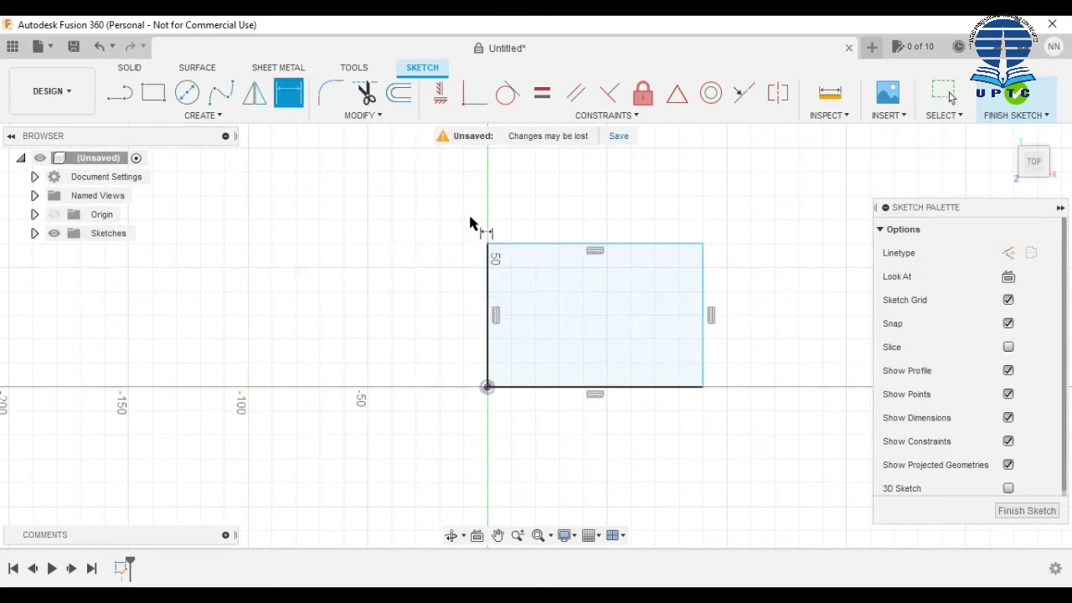
left_click(577, 245)
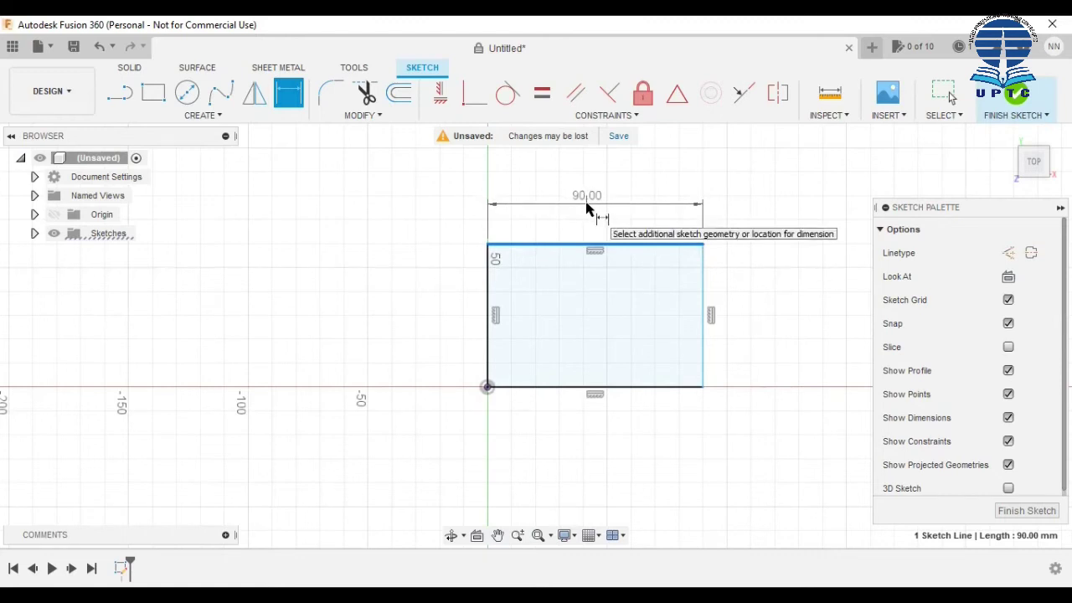
left_click(586, 205)
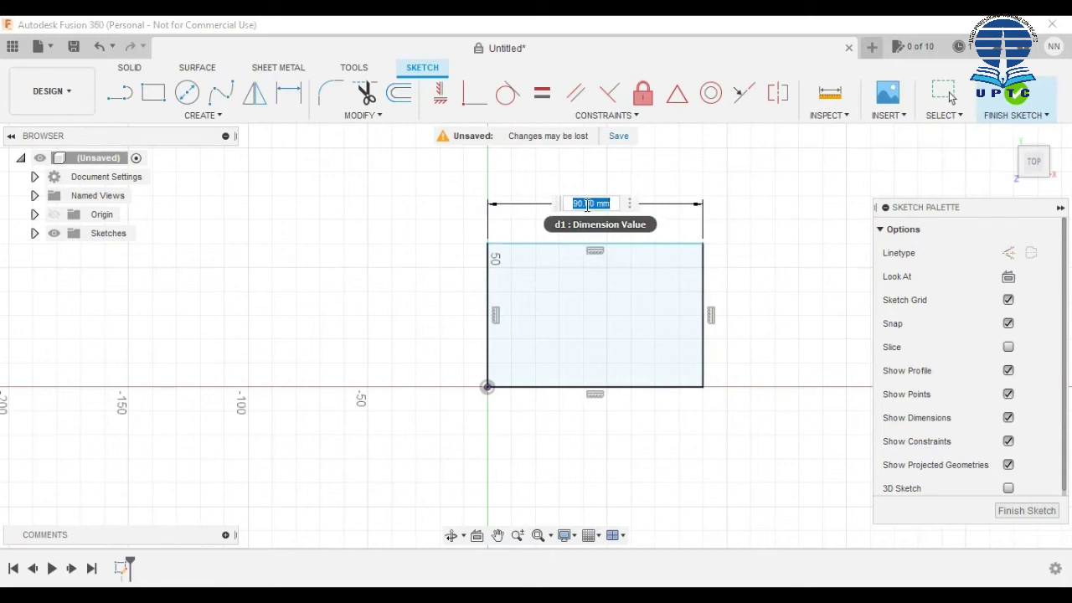
type("80")
key("Return")
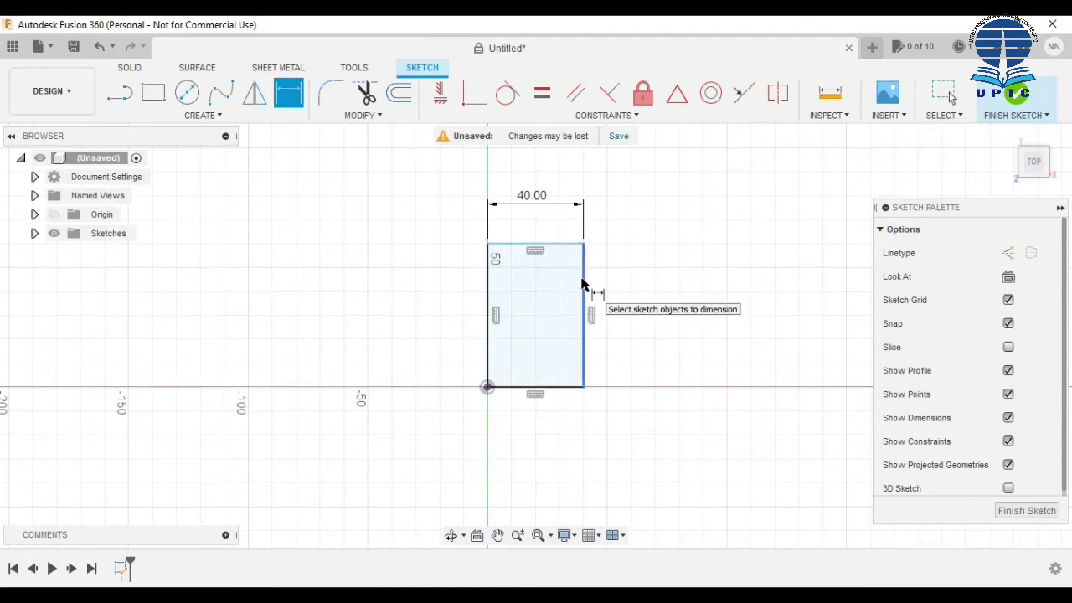
Dimension the rectangle's right edge beside the shape and set its height to 20 mm
left_click(584, 285)
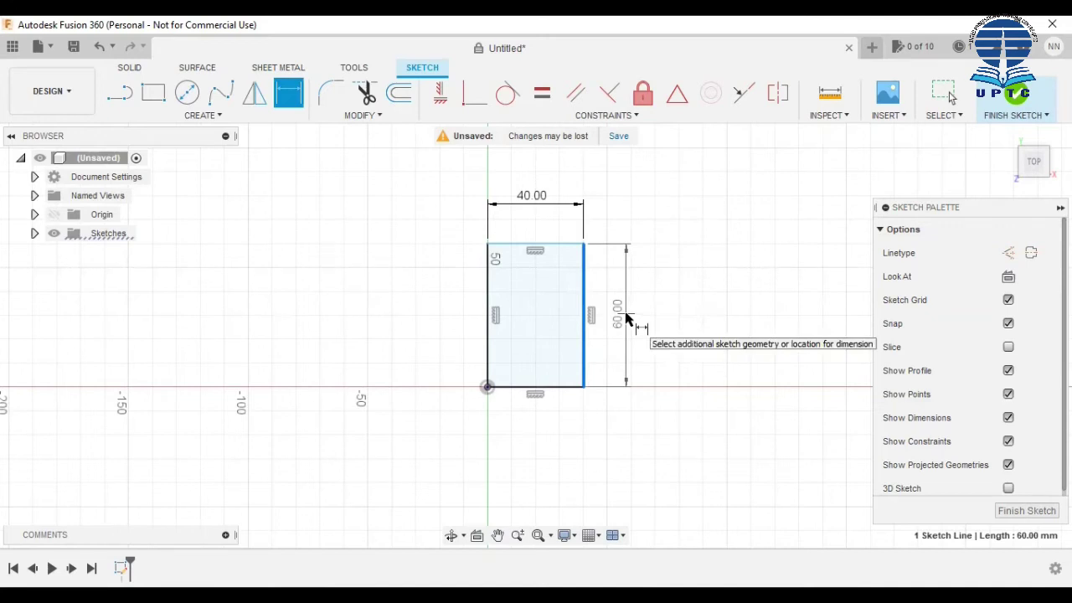
left_click(626, 319)
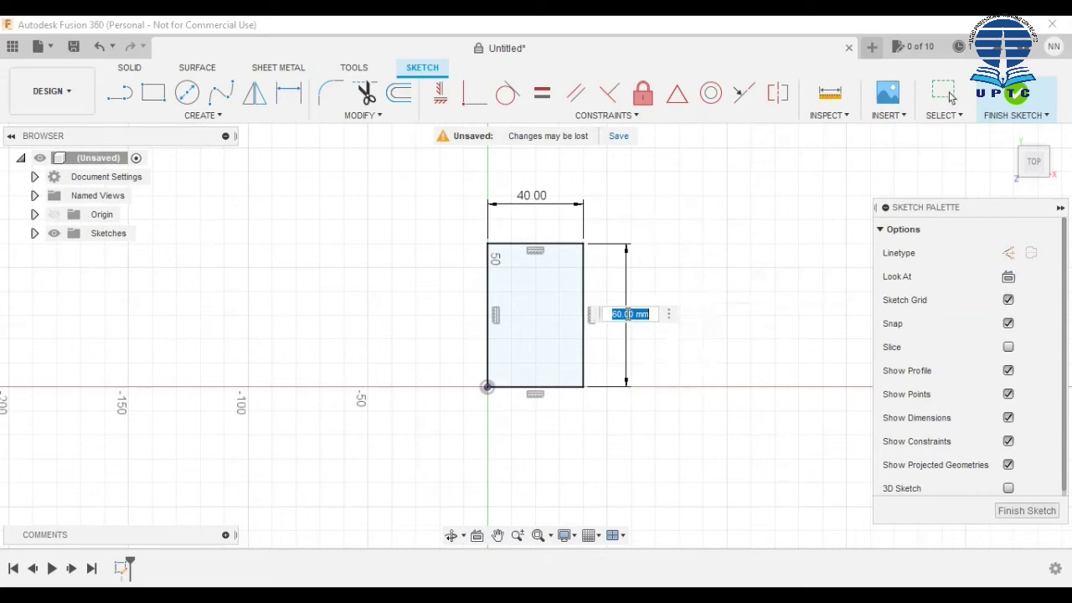
key("BackSpace")
type("10")
key("Return")
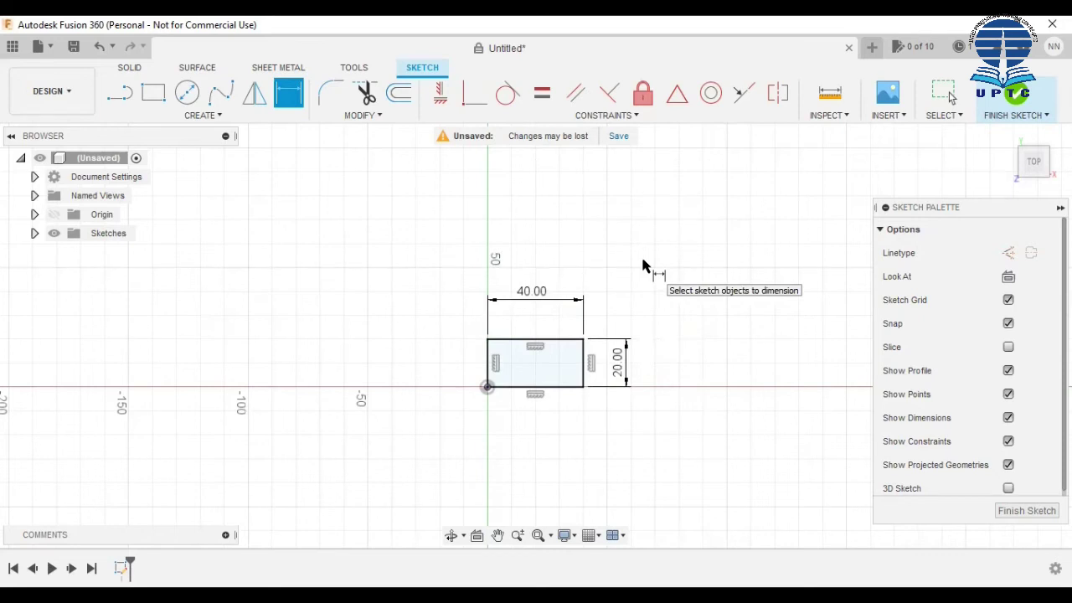
key("Escape")
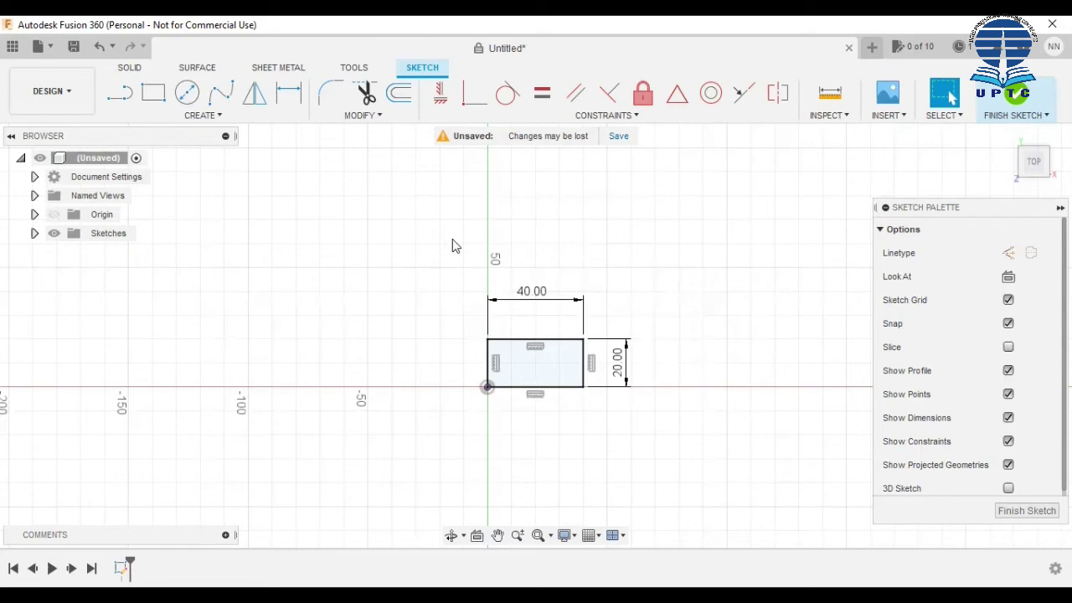
Draw a horizontal line about 86 mm long from the origin, running along and beyond the rectangle's bottom edge
left_click(223, 117)
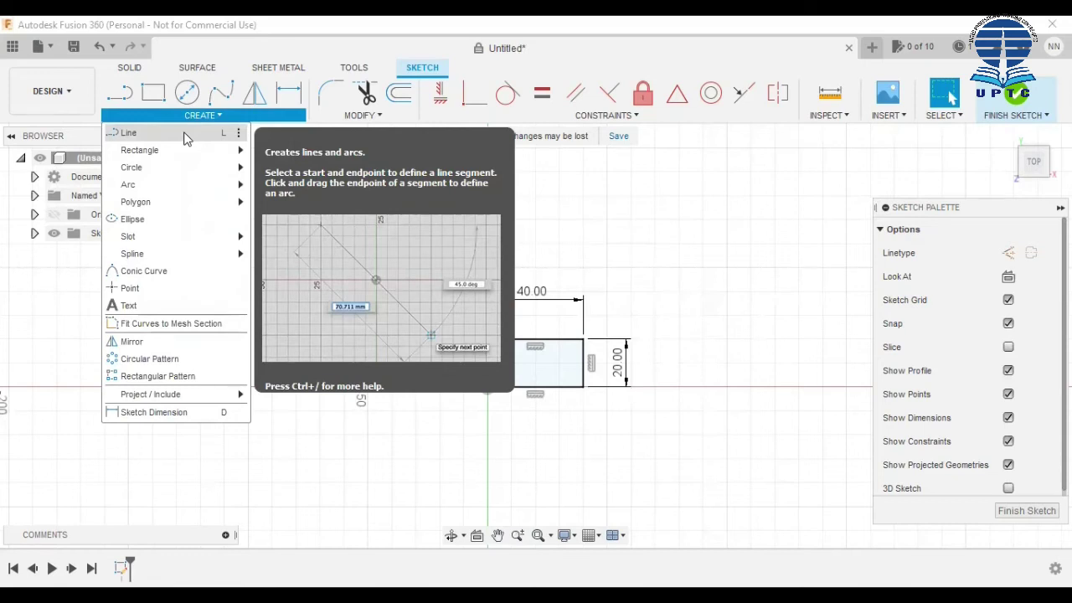
left_click(186, 134)
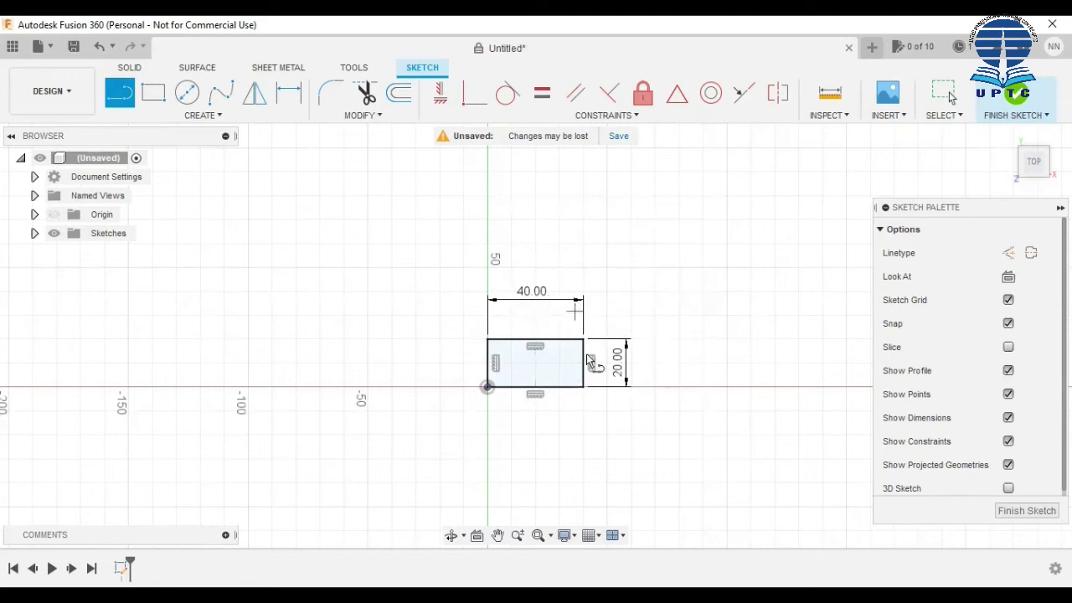
left_click(584, 386)
key("Escape")
left_click(487, 386)
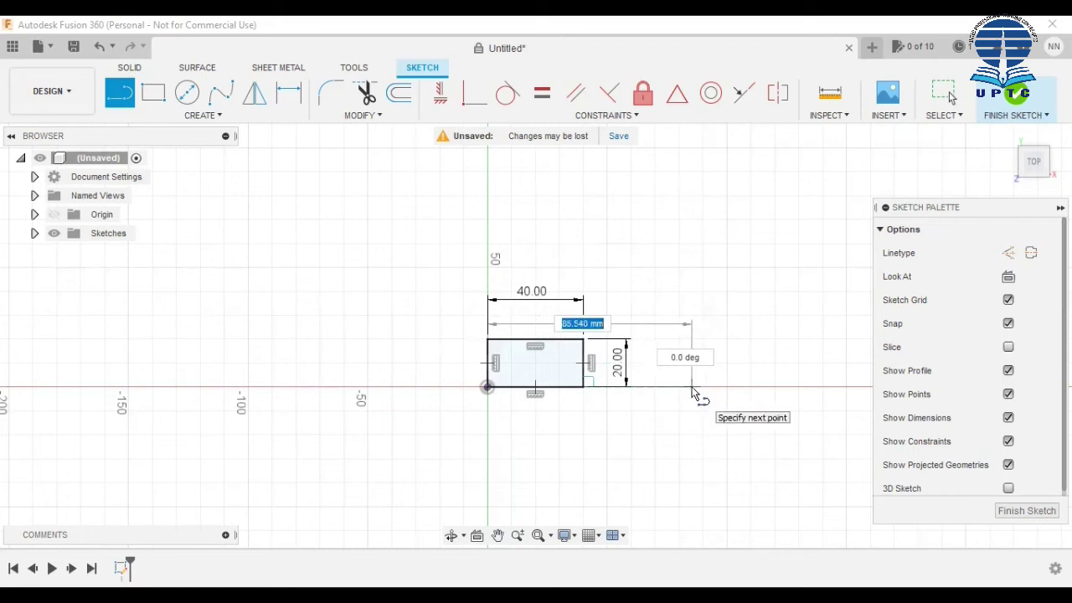
left_click(692, 388)
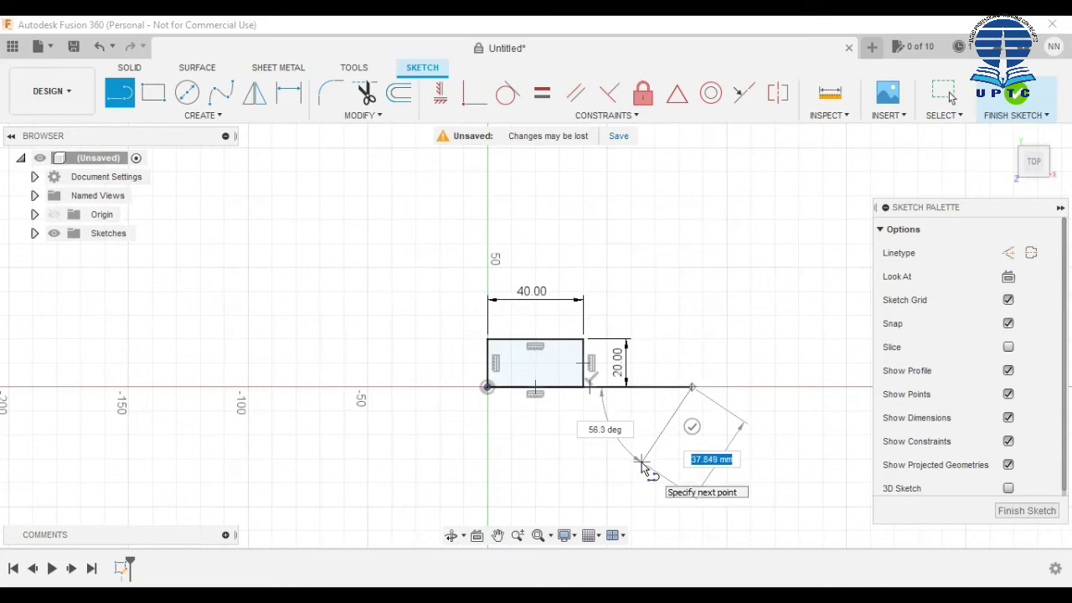
key("Escape")
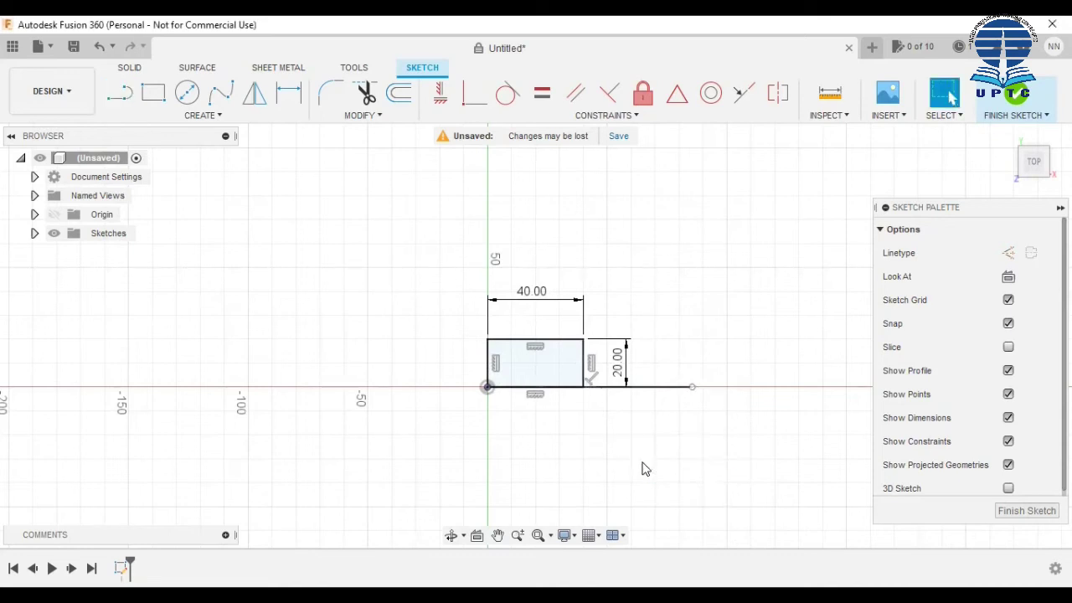
Convert the long horizontal line starting at the origin into a construction line
left_click(660, 389)
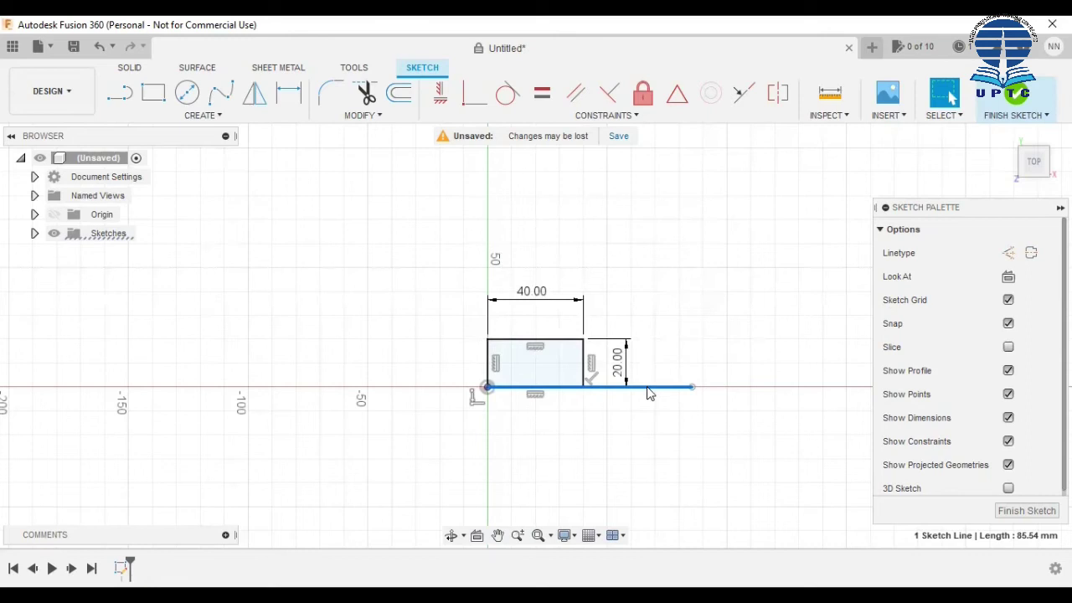
right_click(650, 393)
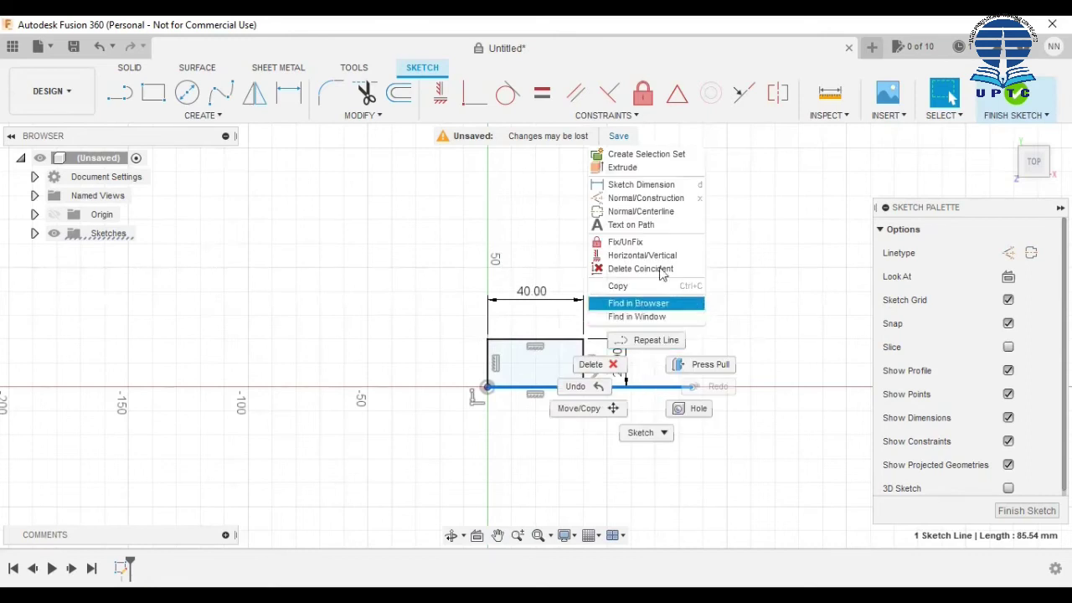
left_click(678, 199)
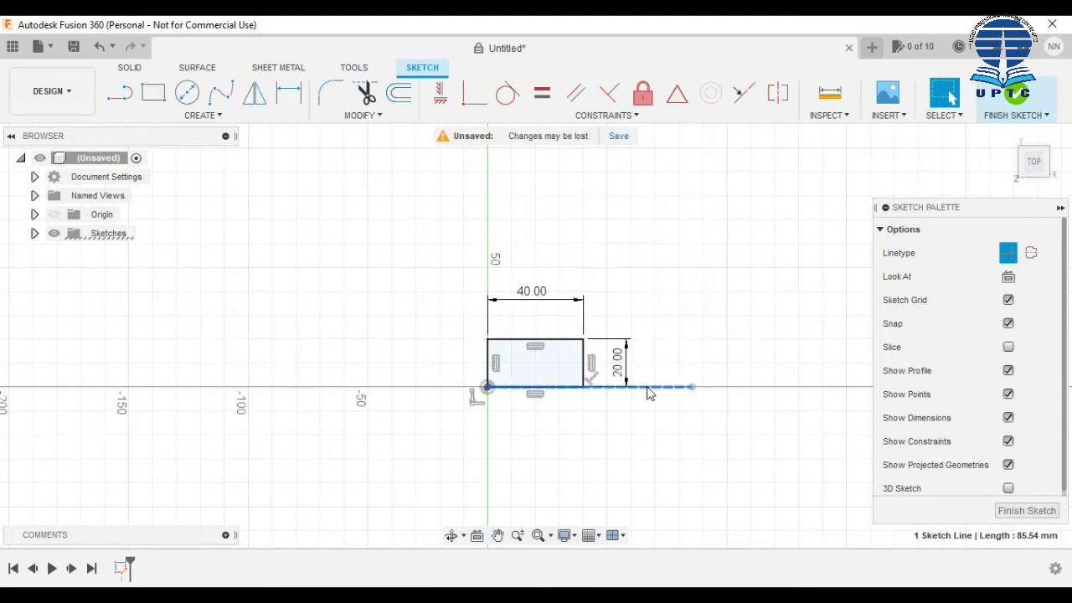
Dimension the horizontal construction line from the origin below the rectangle and set its length to 70 mm
left_click(217, 120)
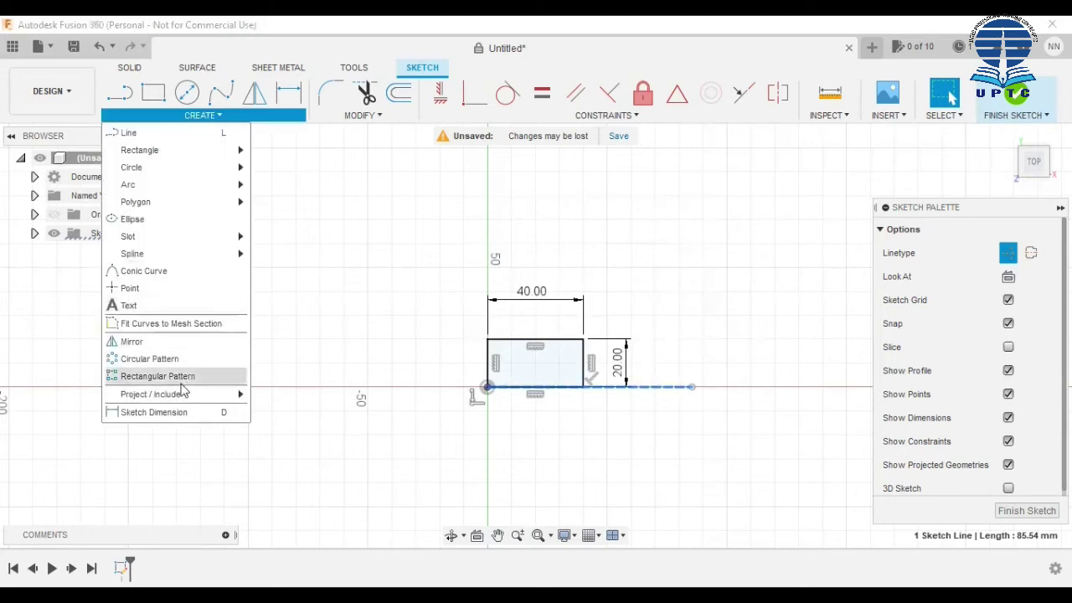
left_click(652, 392)
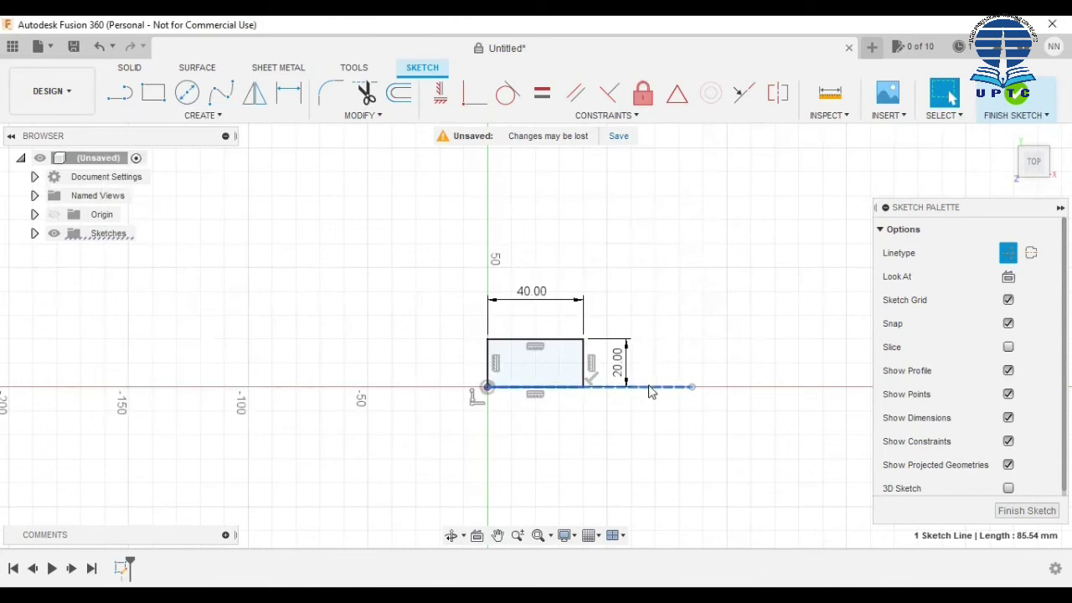
key("d")
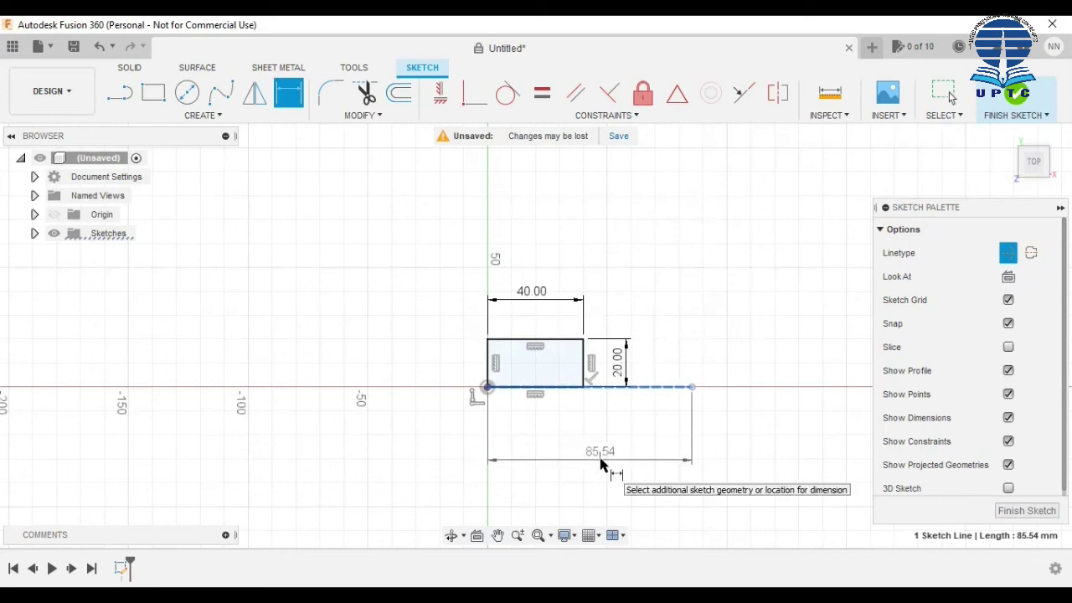
left_click(600, 465)
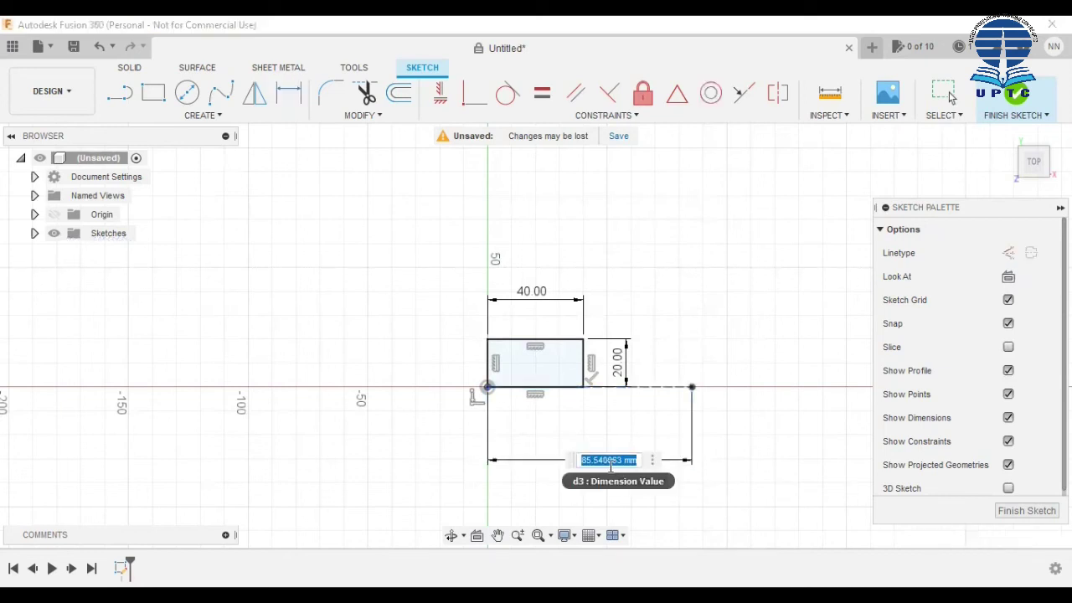
key("BackSpace")
type("70")
key("Return")
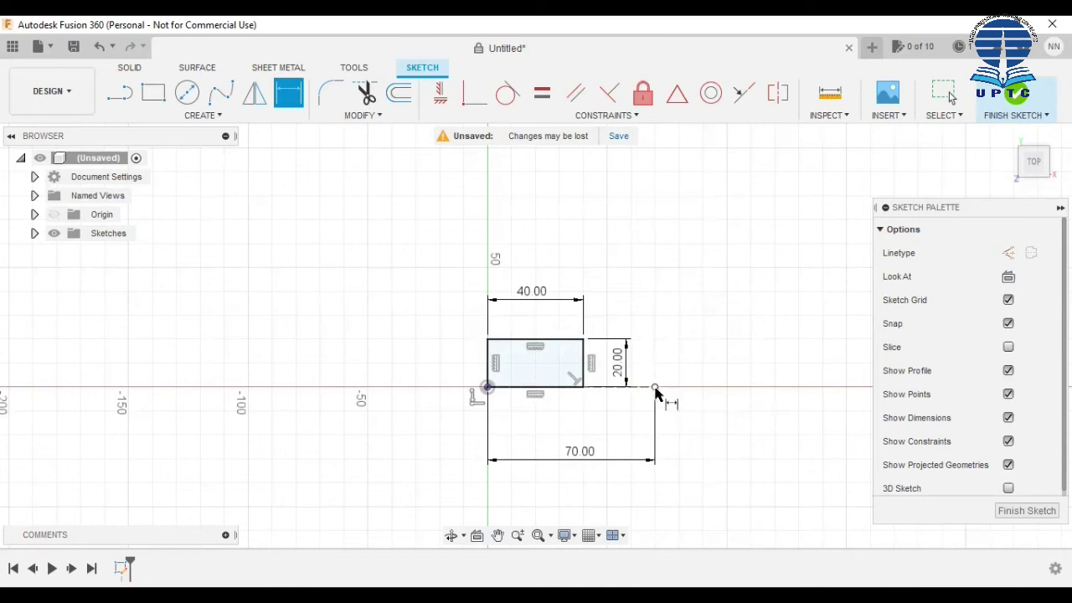
Draw a second two-point rectangle about 46 by 29 mm, extending up and right from the free end of the 70 mm construction line
left_click(157, 94)
left_click(655, 387)
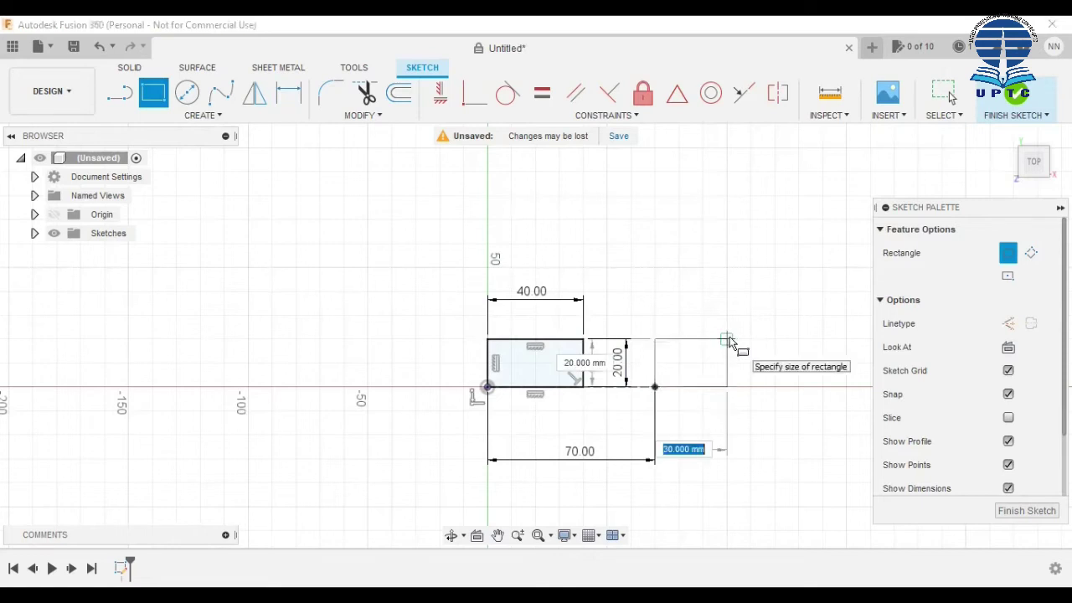
left_click(765, 316)
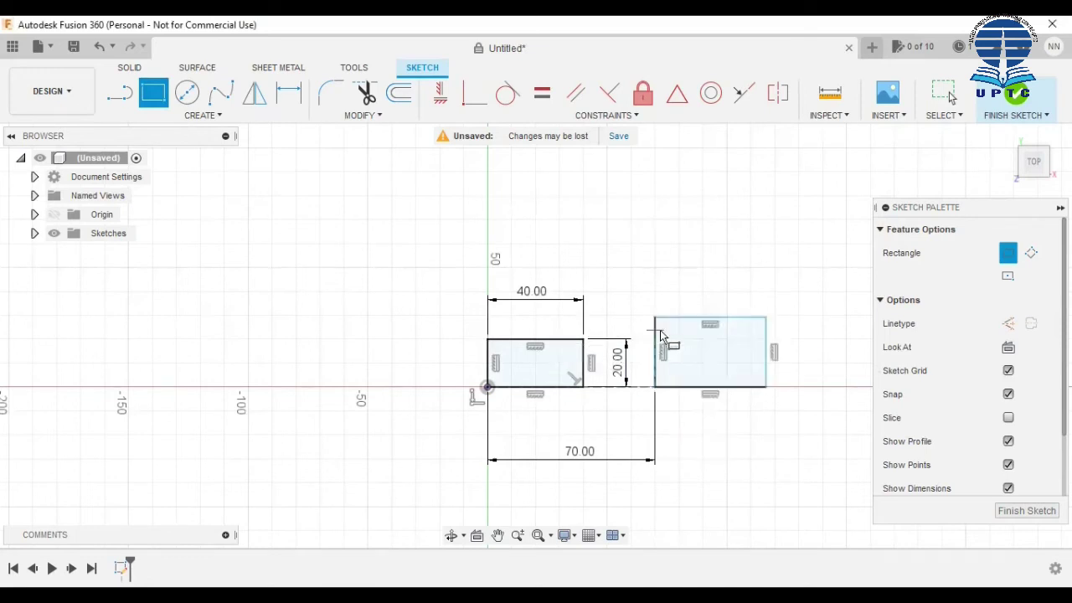
right_click(663, 254)
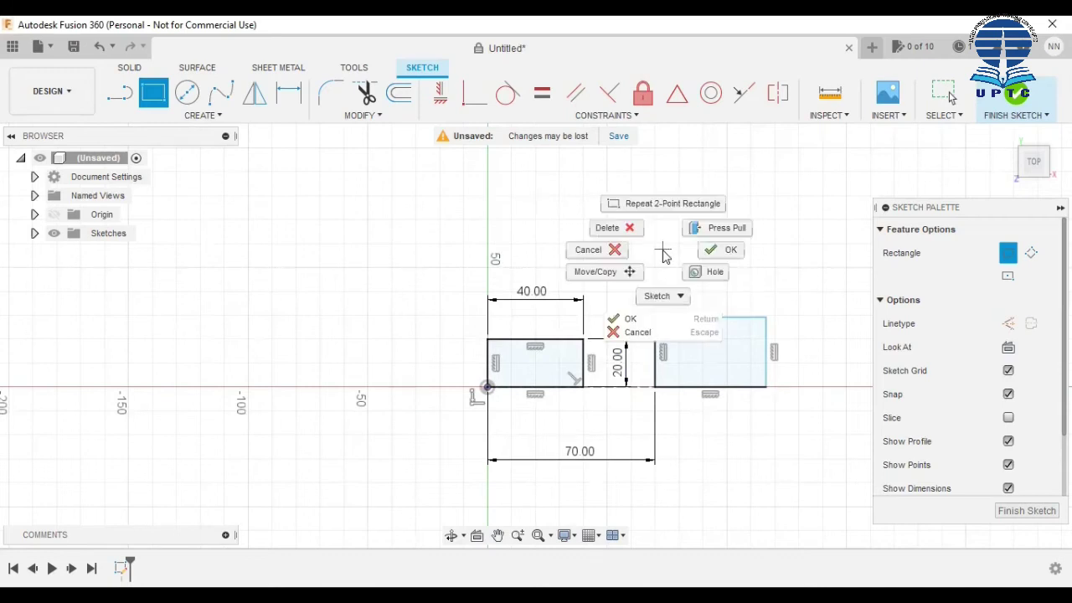
left_click(663, 254)
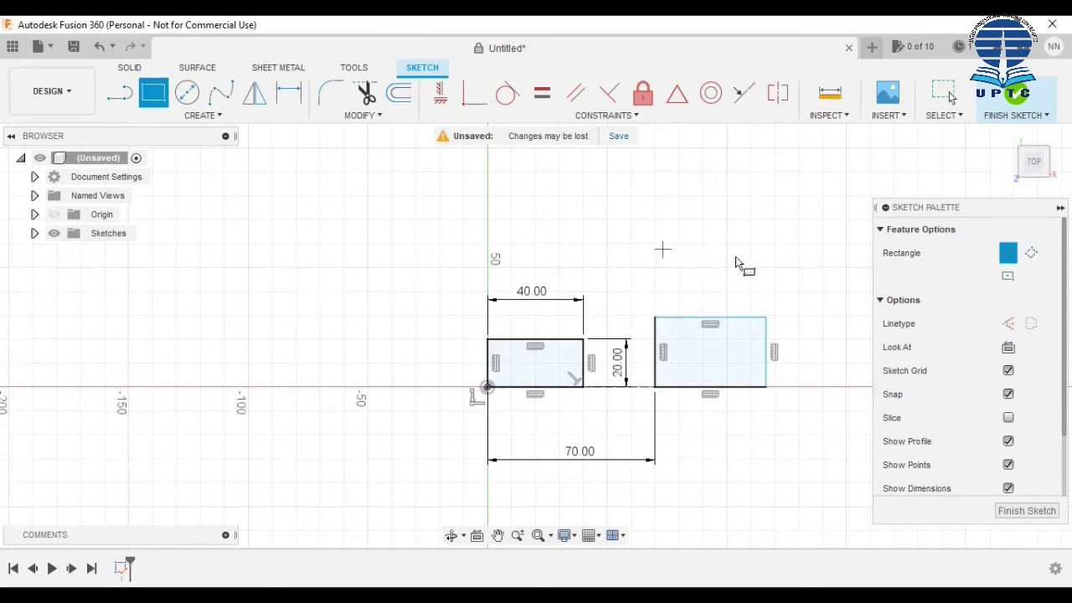
key("Escape")
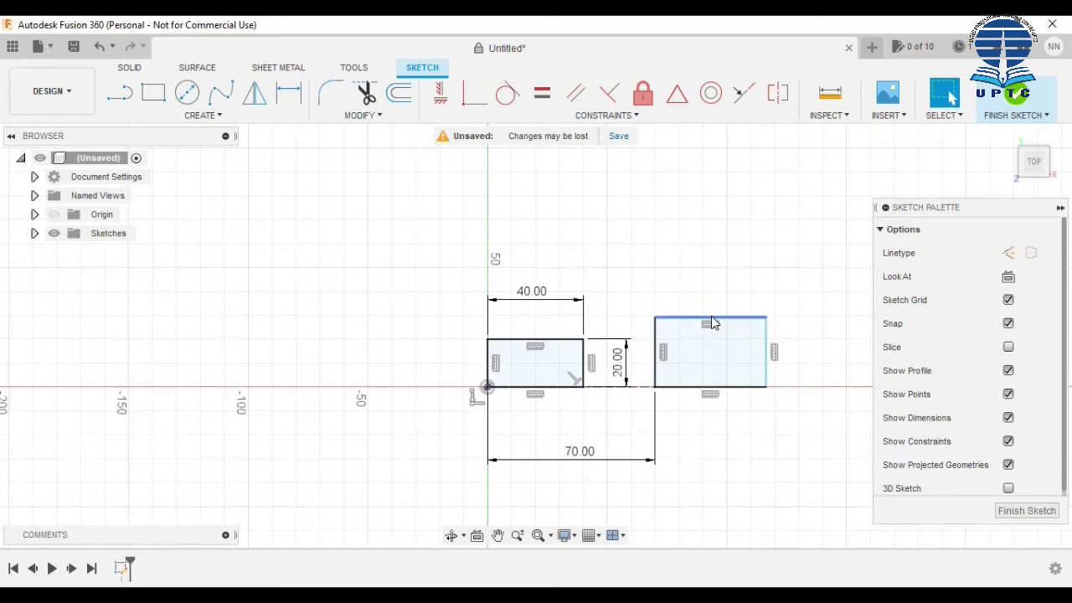
Dimension the second rectangle's top edge above the shape and set its width to 40 mm
key("d")
left_click(712, 319)
left_click(721, 259)
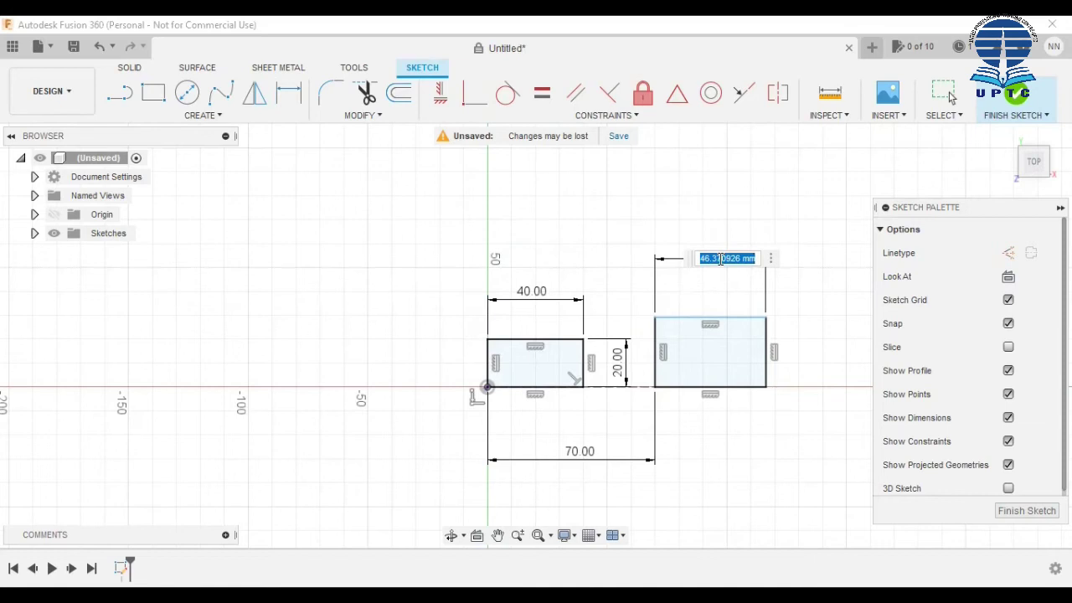
type("40")
key("Return")
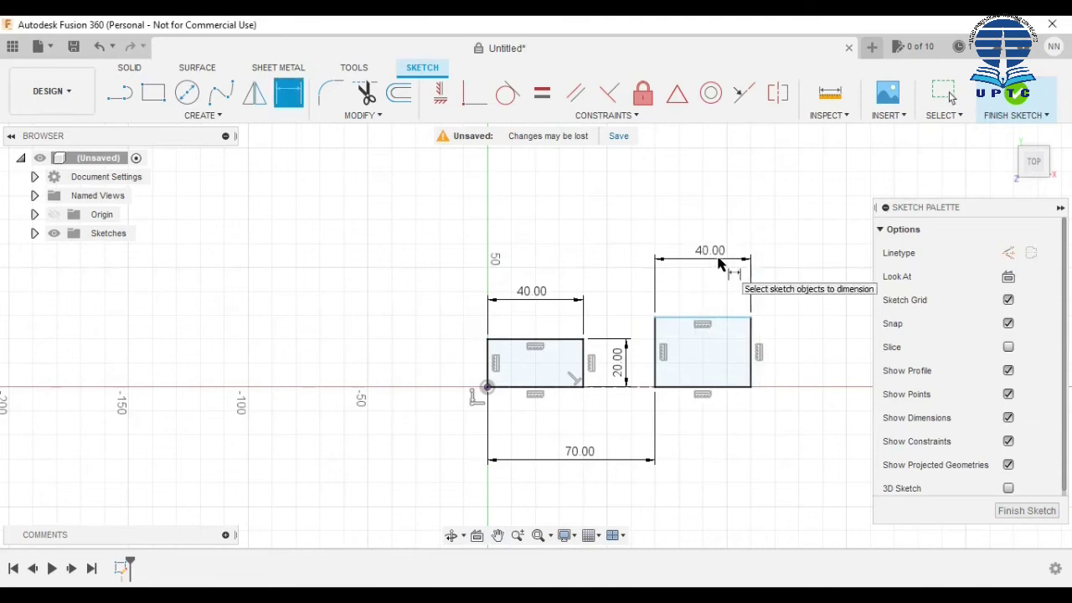
Dimension the second rectangle's right edge beside the shape and set its height to 20 mm
left_click(751, 352)
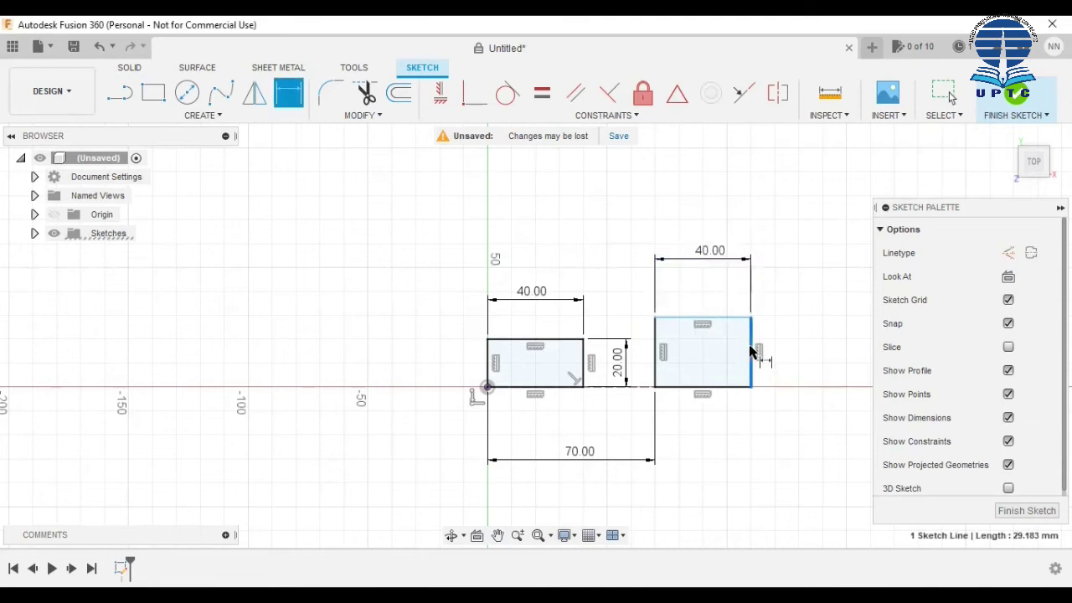
left_click(794, 350)
type("20")
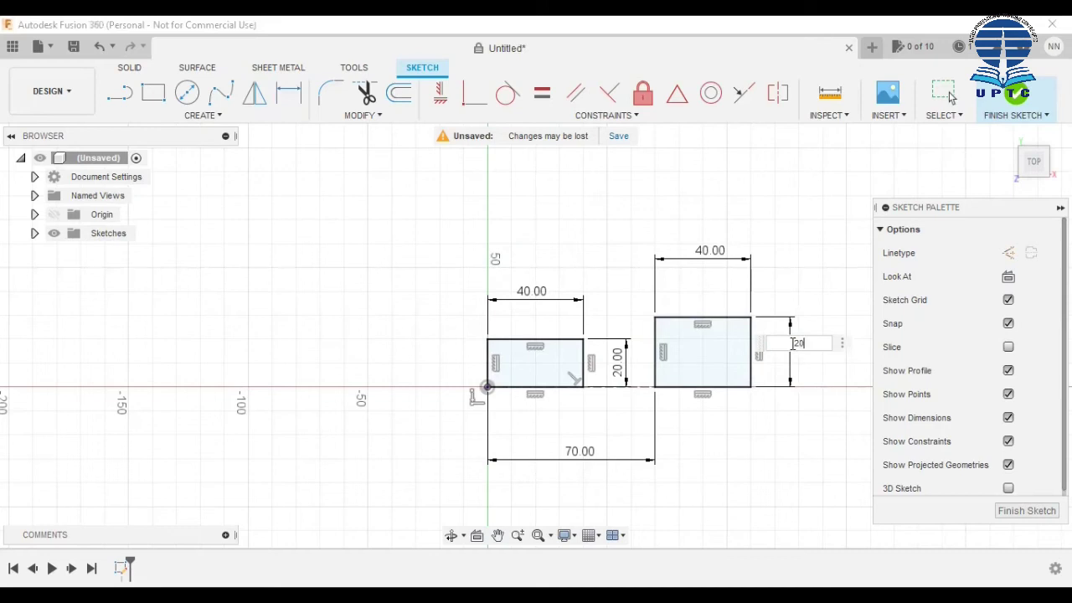
key("Return")
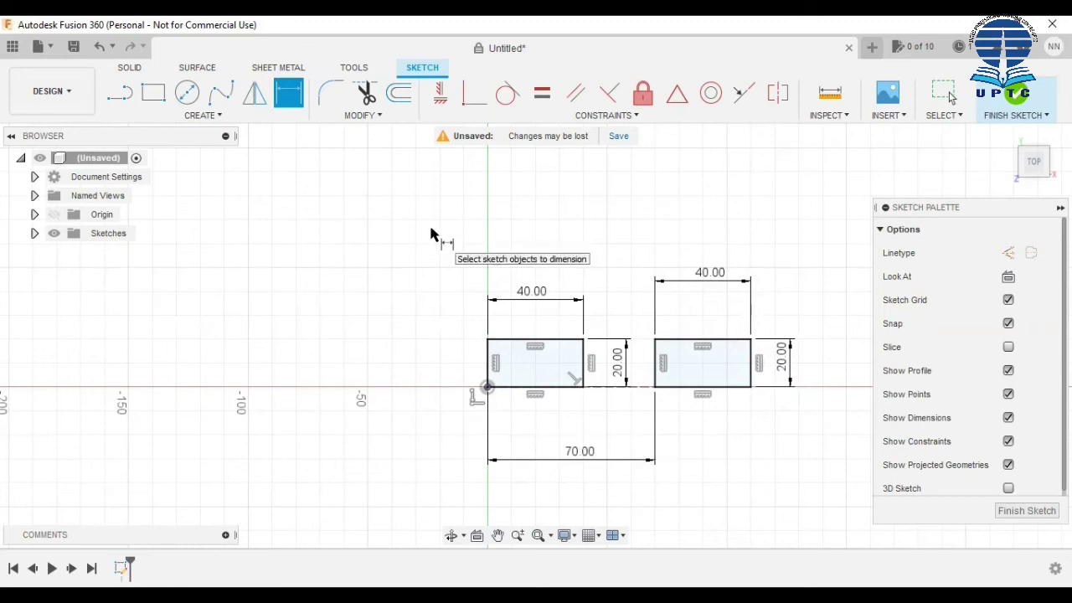
key("Escape")
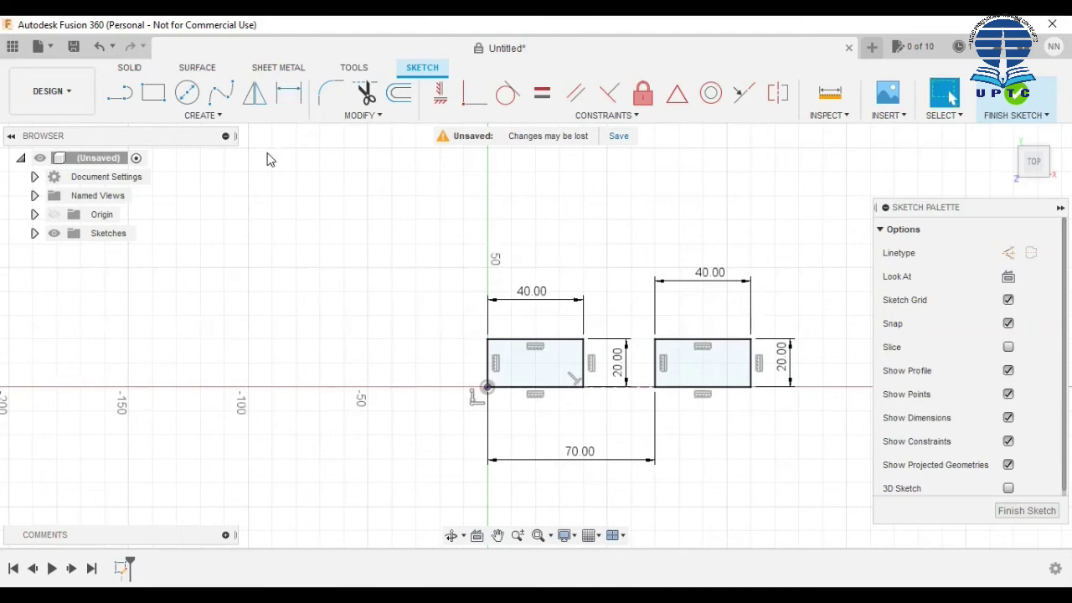
Draw a 30 mm horizontal line to the right from the second rectangle's bottom-right corner
left_click(216, 119)
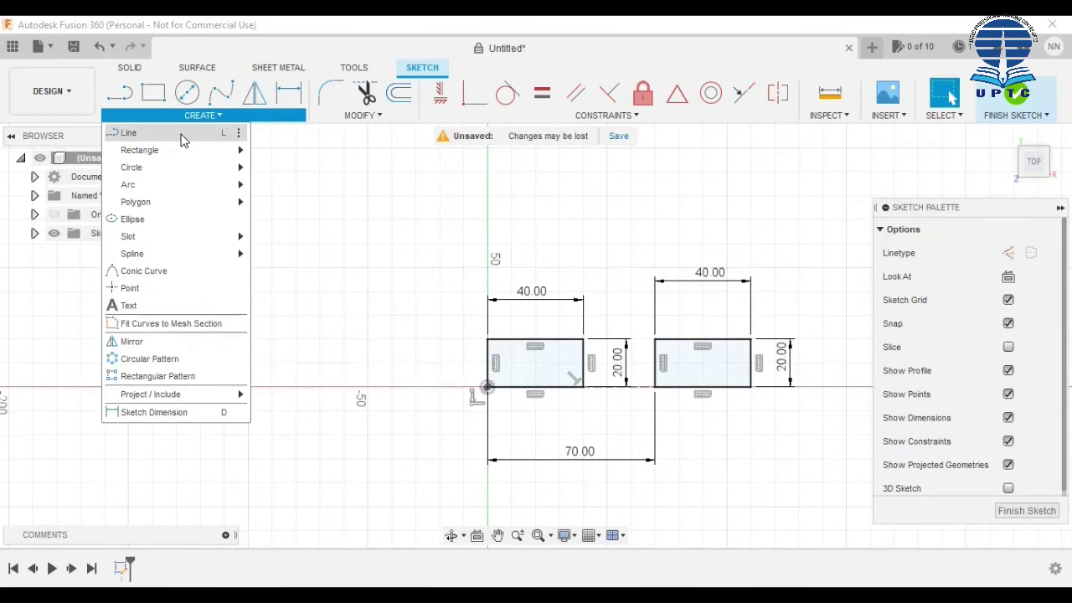
left_click(182, 135)
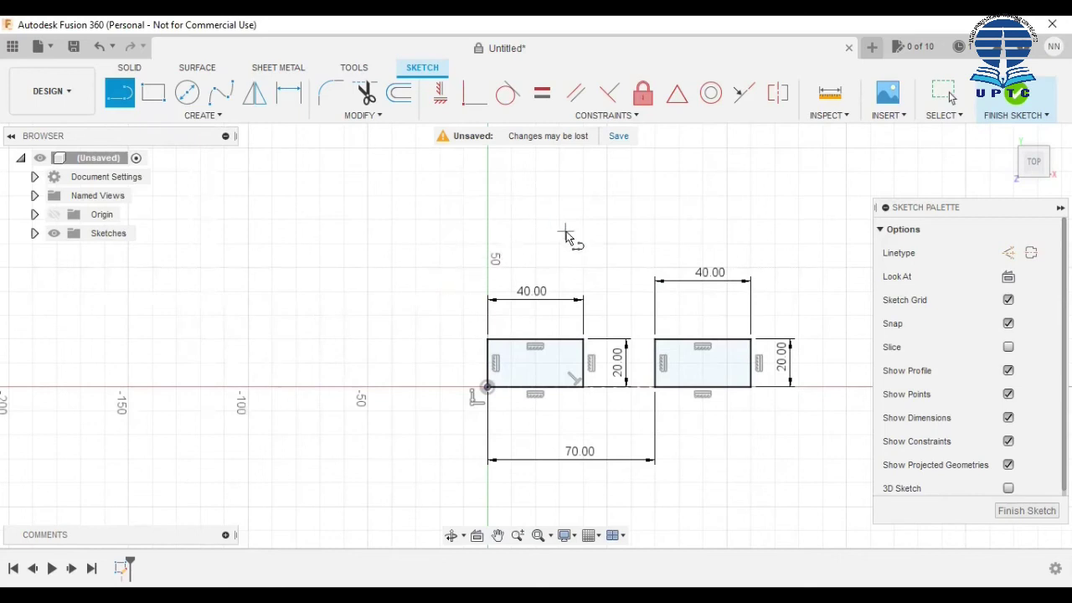
left_click(752, 388)
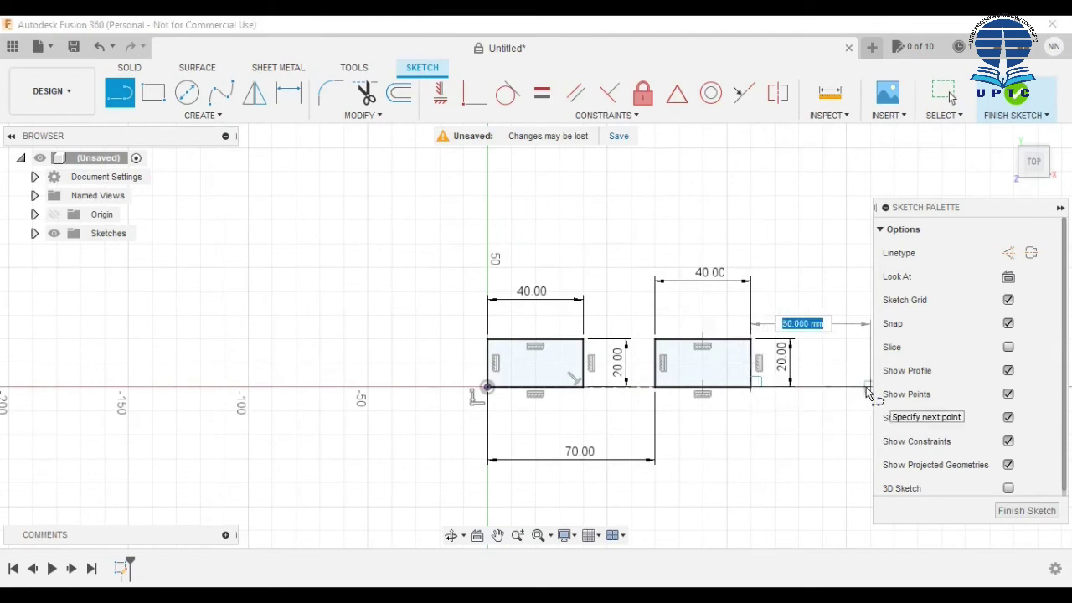
left_click(823, 387)
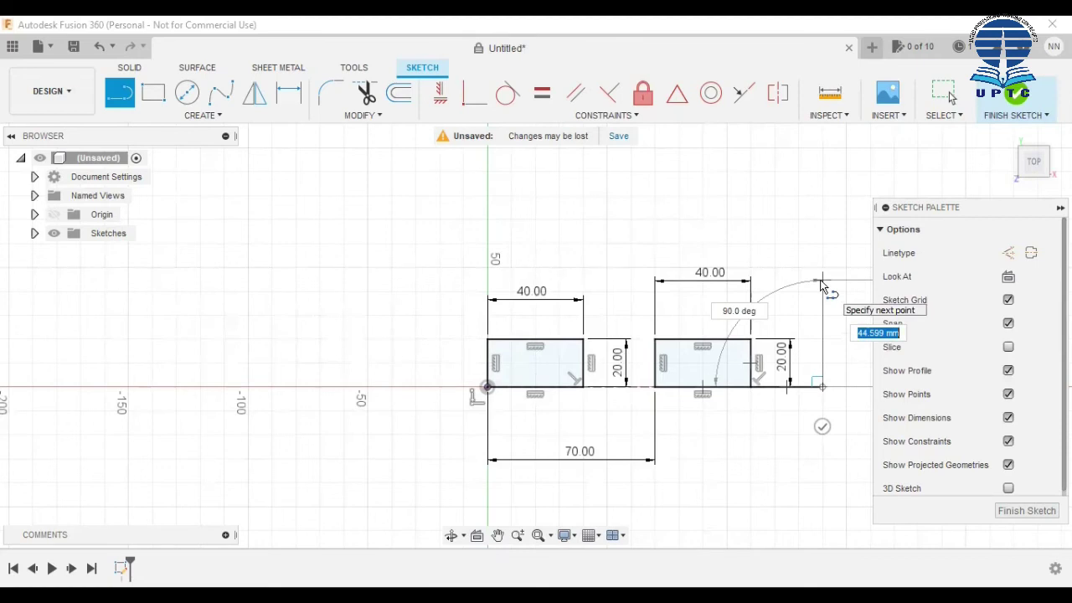
key("Escape")
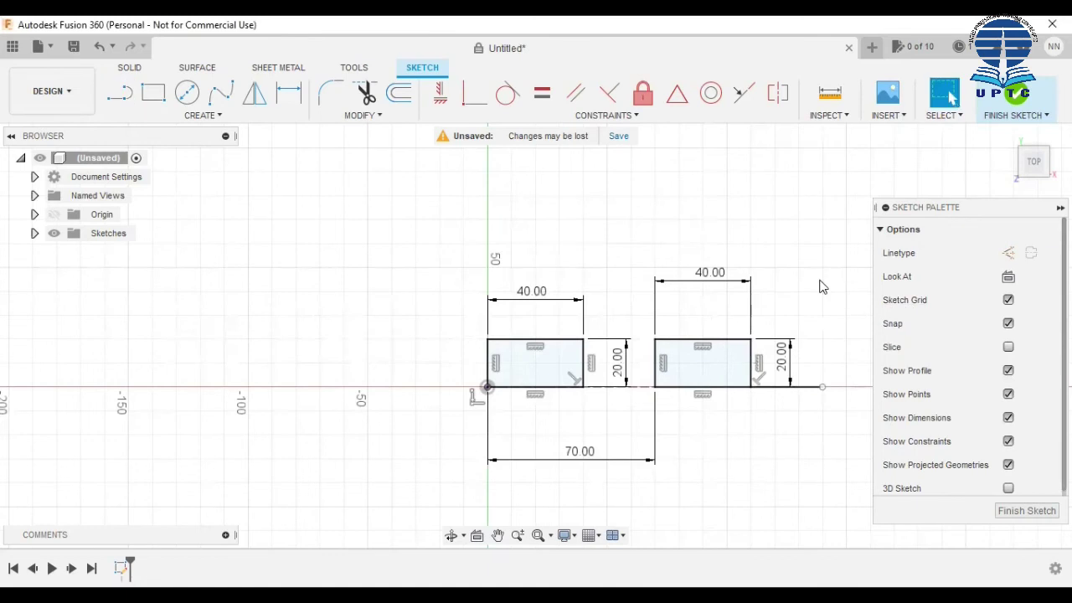
Convert the 30 mm line beside the second rectangle into a construction line
left_click(800, 388)
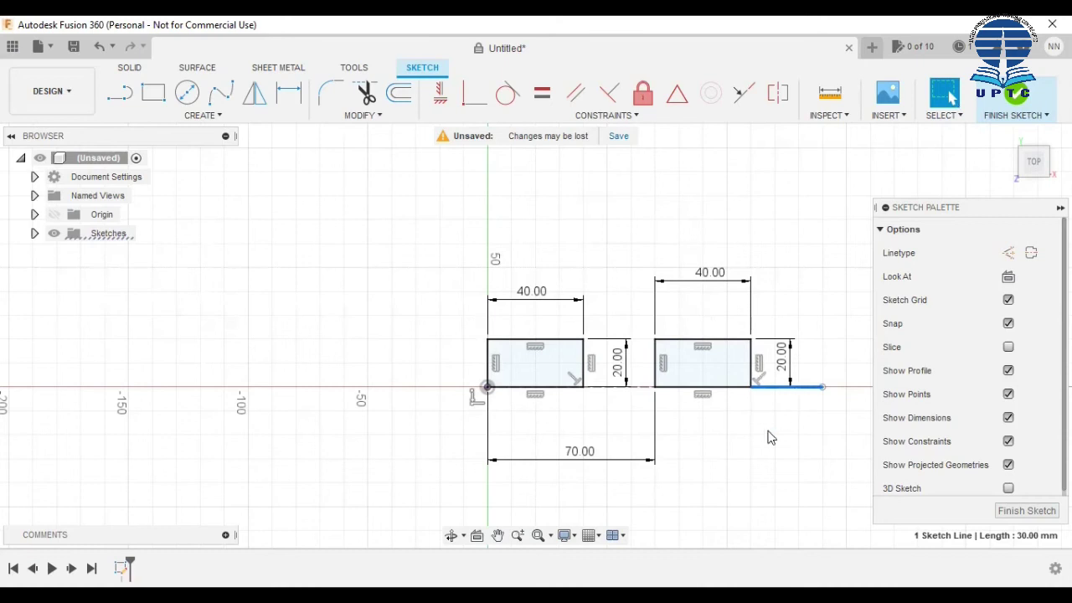
right_click(800, 396)
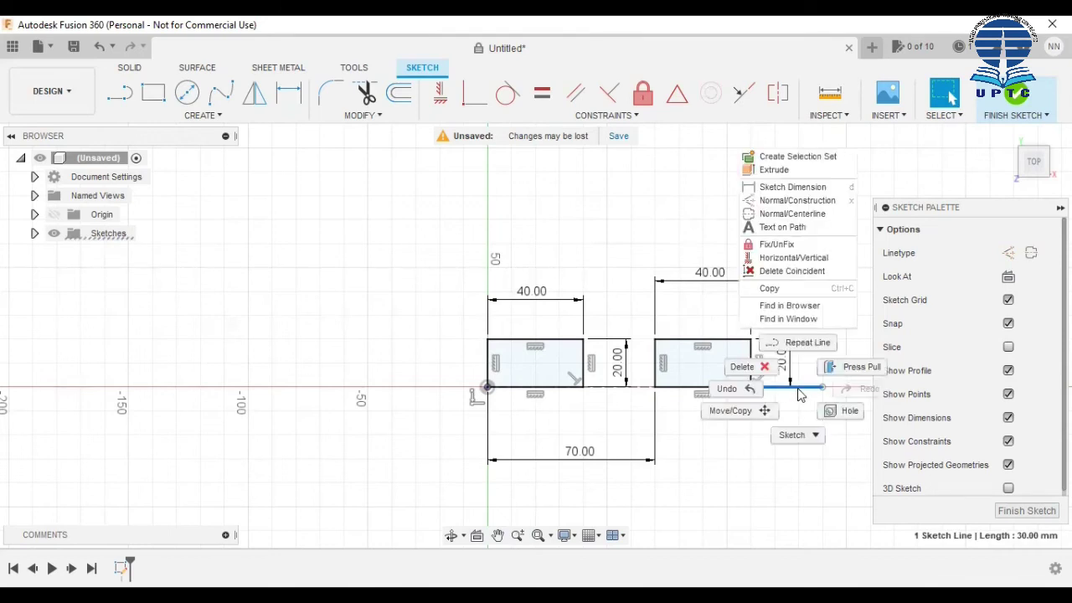
left_click(800, 201)
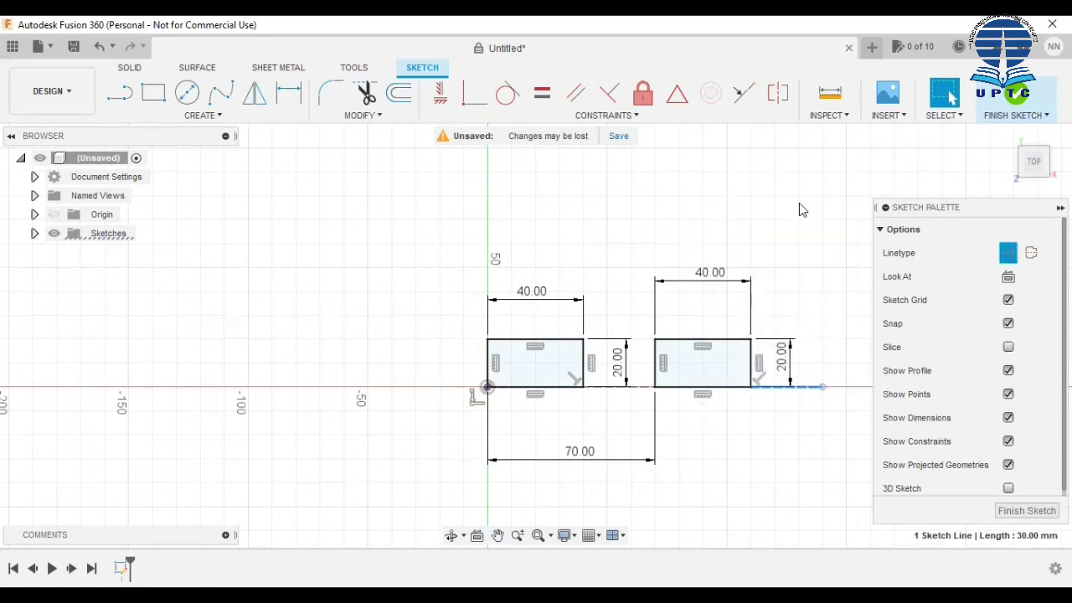
left_click(791, 406)
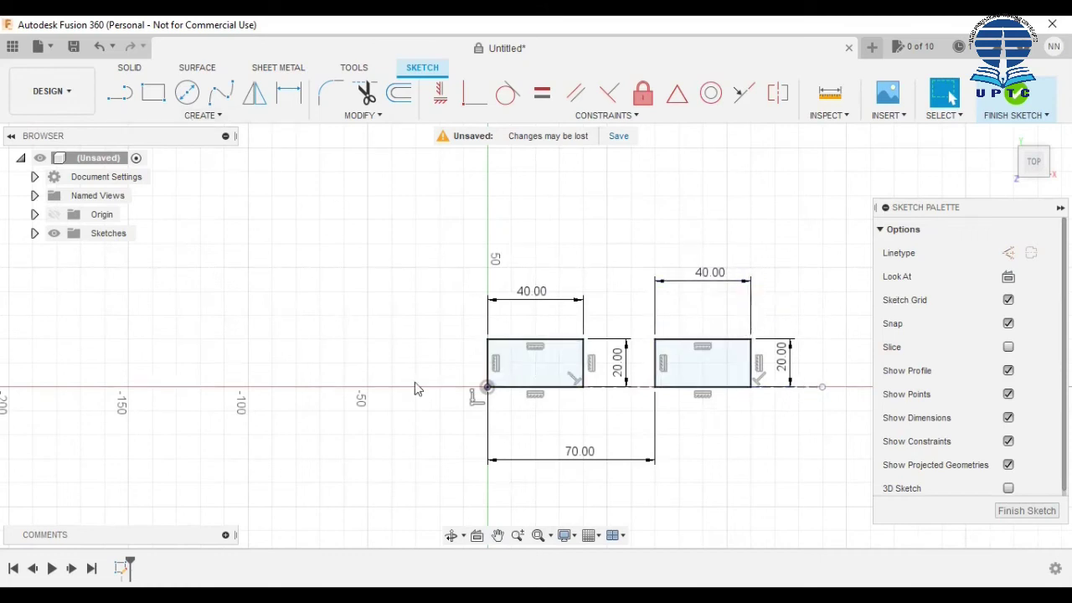
Draw a third two-point rectangle about 51 mm wide, extending up and right from the free end of the 30 mm construction line
left_click(498, 537)
mouse_move(628, 318)
left_mouse_down()
mouse_move(462, 324)
mouse_move(410, 304)
left_mouse_up()
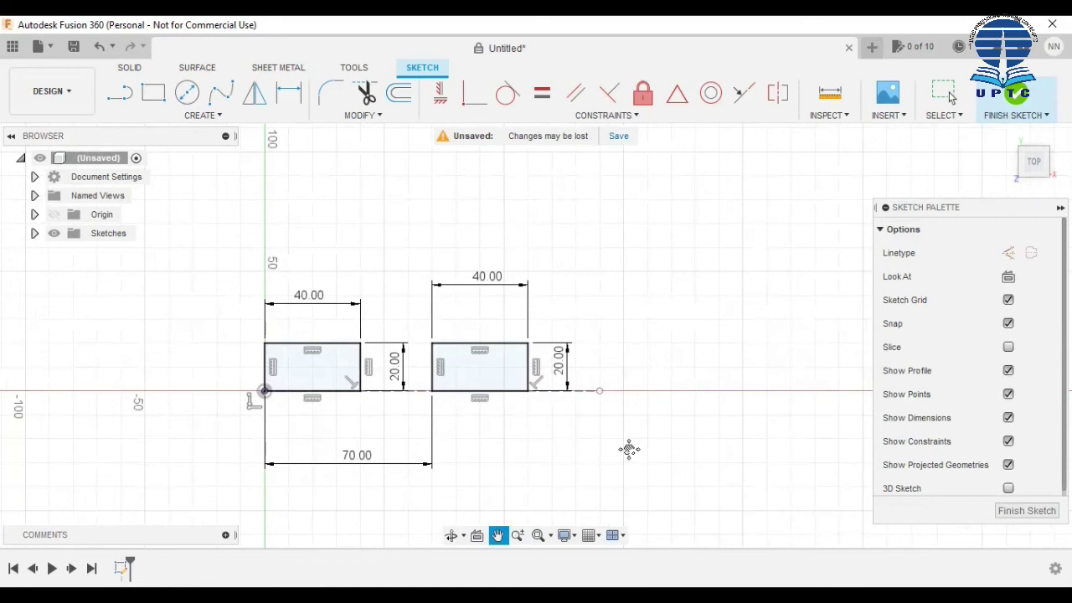
key("Escape")
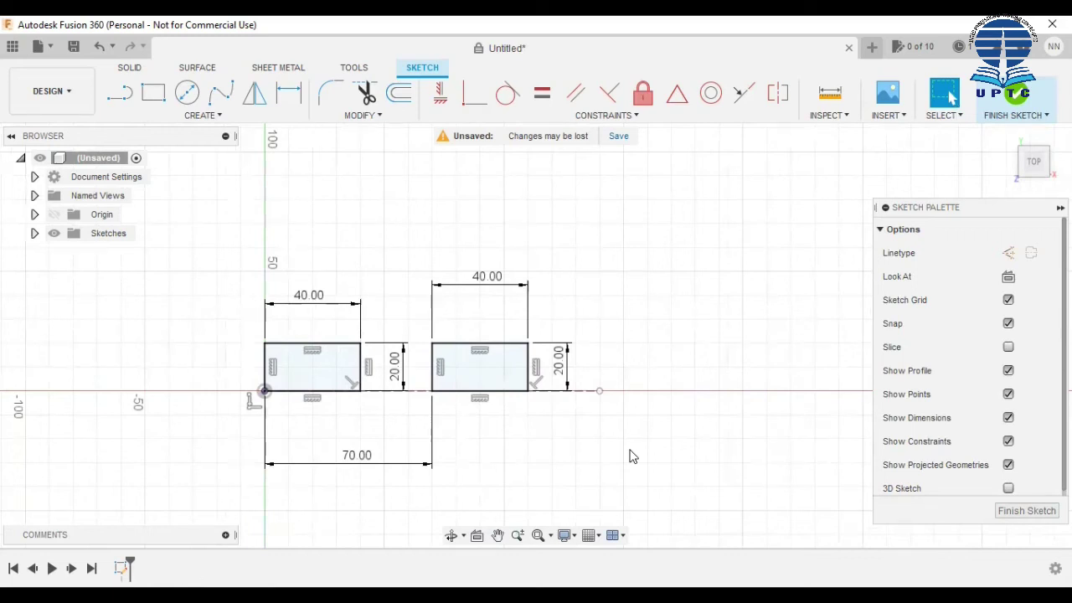
left_click(156, 98)
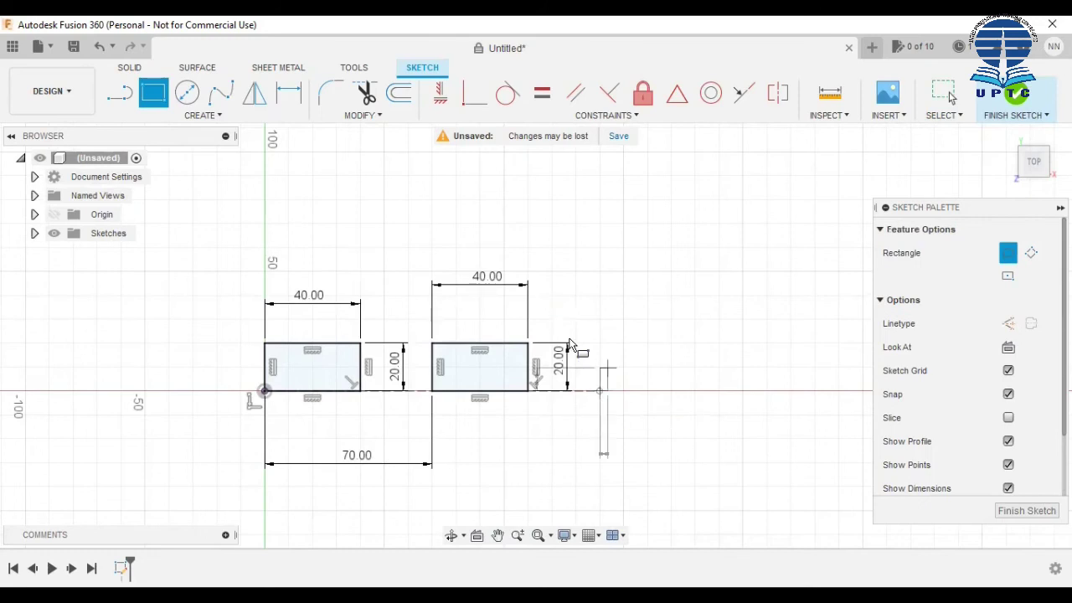
left_click(723, 304)
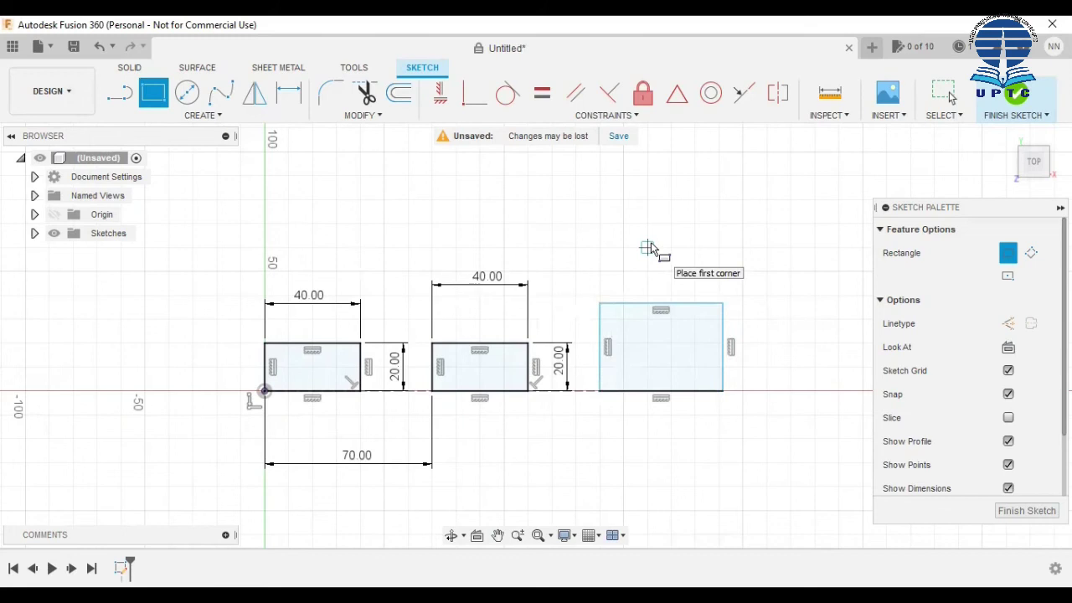
key("Escape")
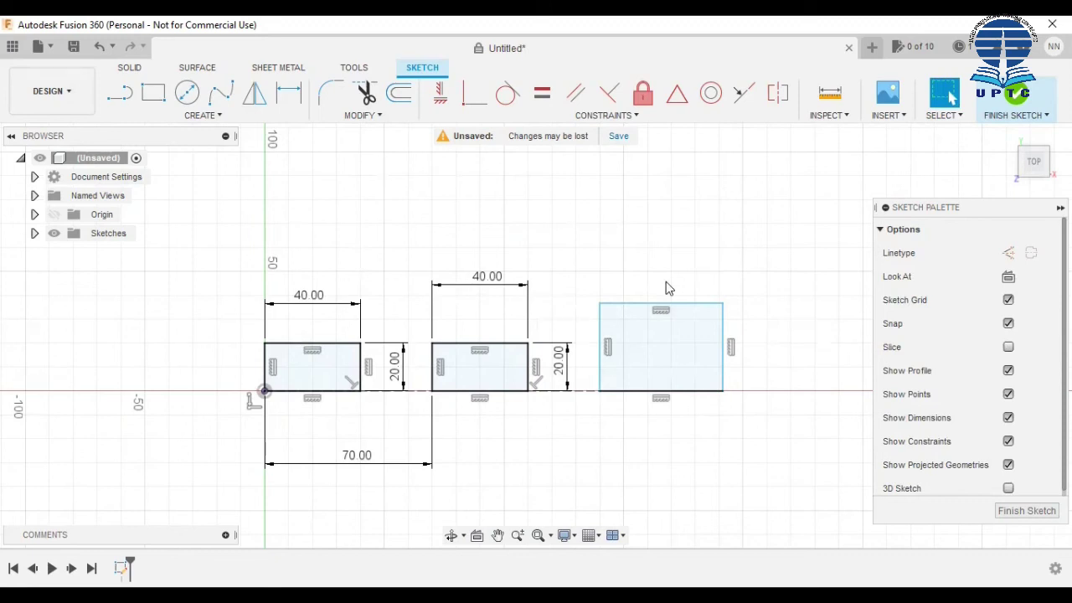
Dimension the third rectangle's top edge above the shape and set its width to 40 mm
key("d")
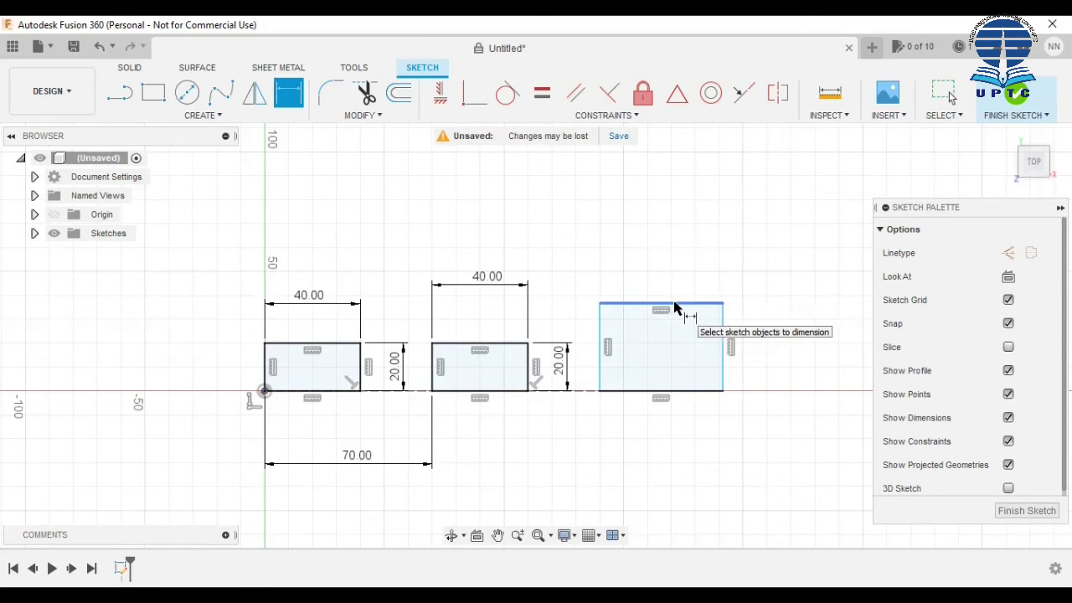
left_click(675, 307)
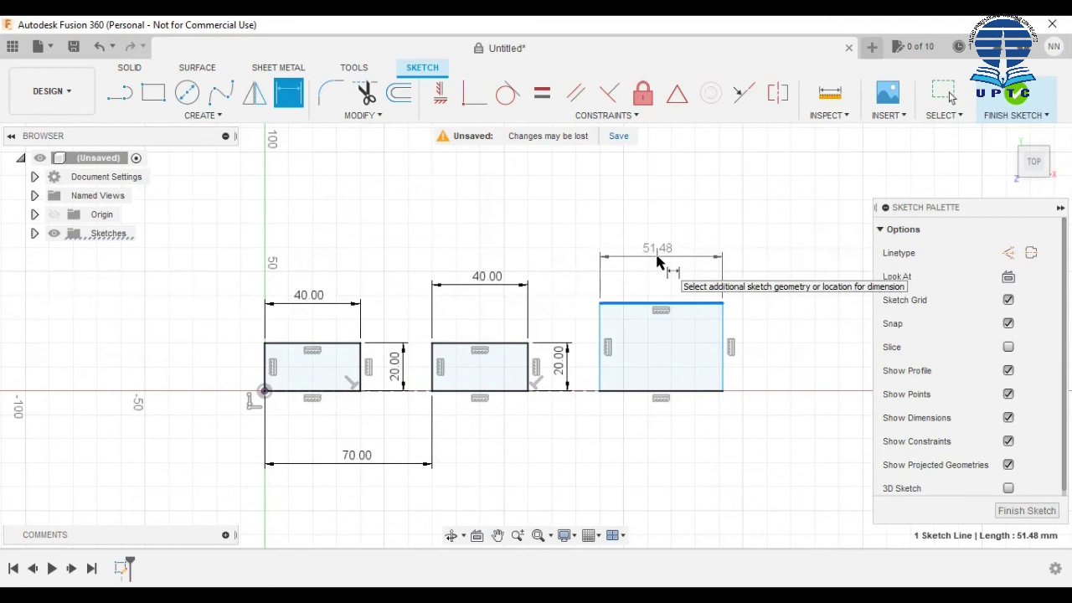
left_click(658, 261)
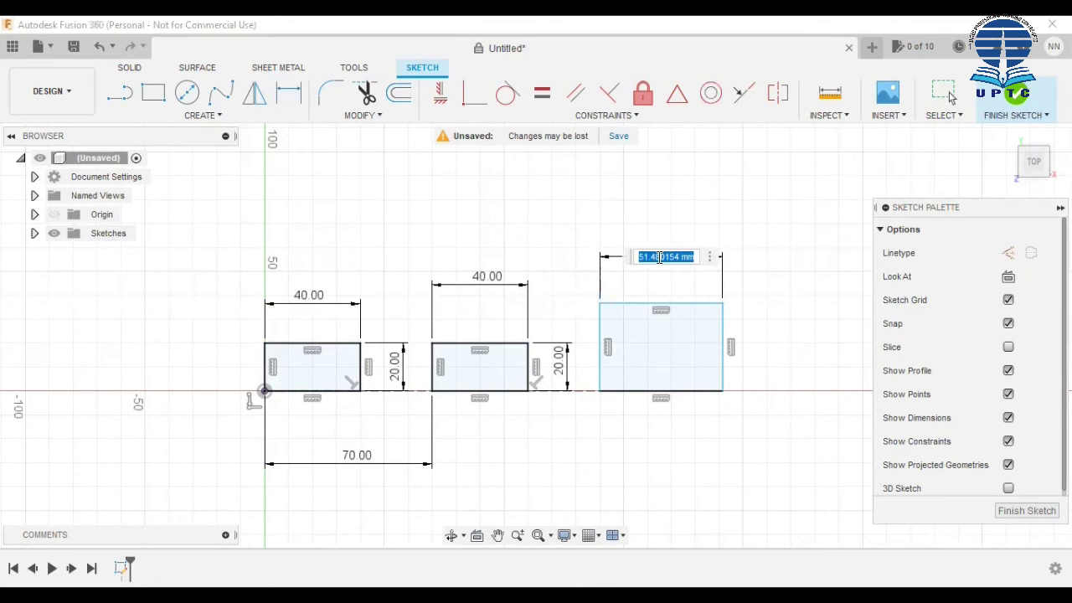
type("40")
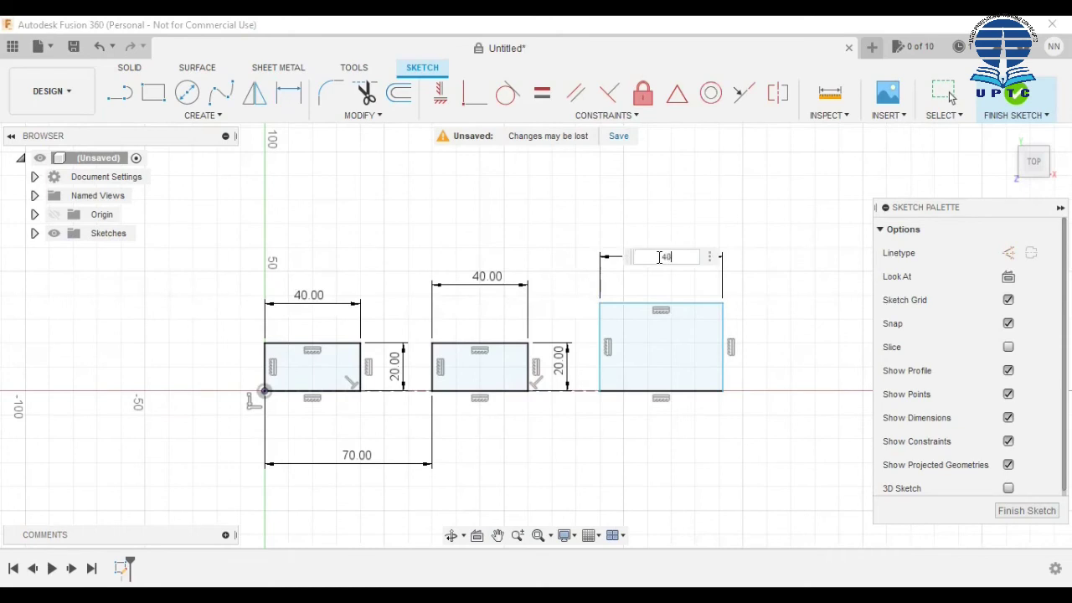
key("Return")
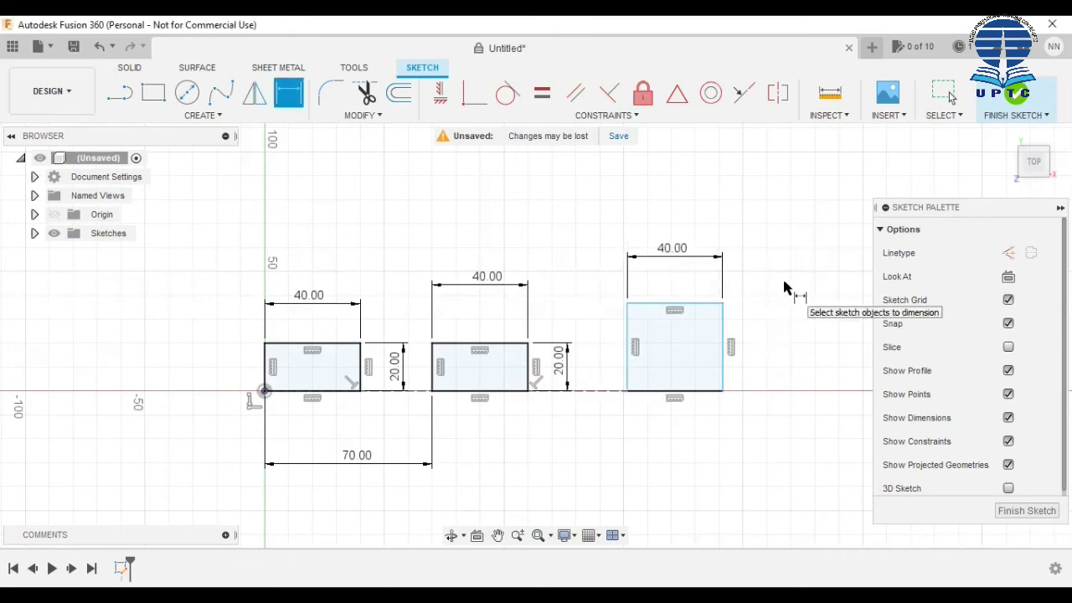
Dimension the third rectangle's right edge beside the shape and set its height to 20 mm
left_click(725, 325)
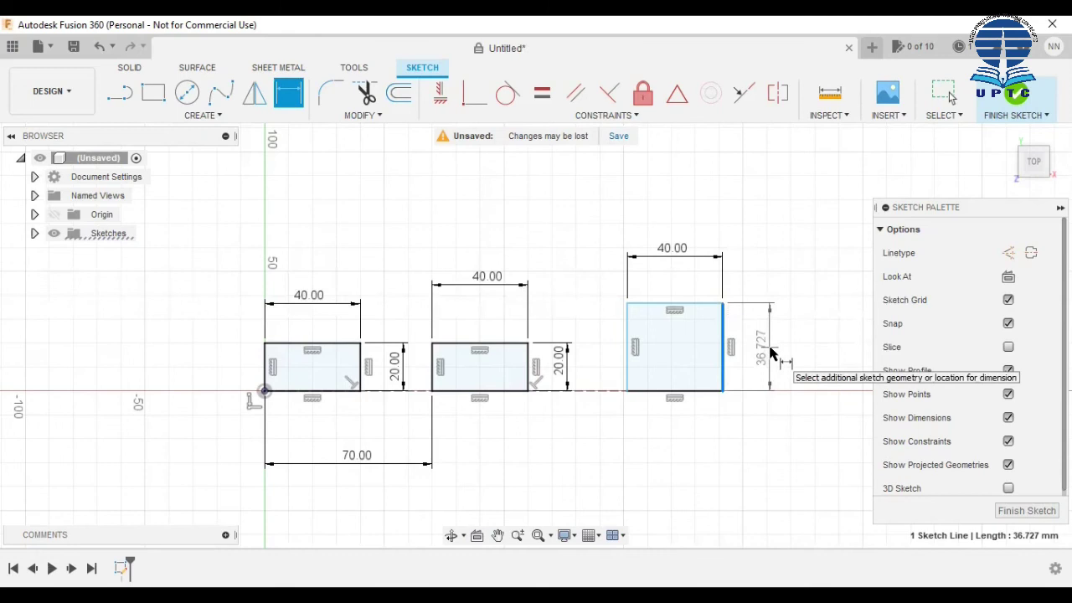
left_click(771, 348)
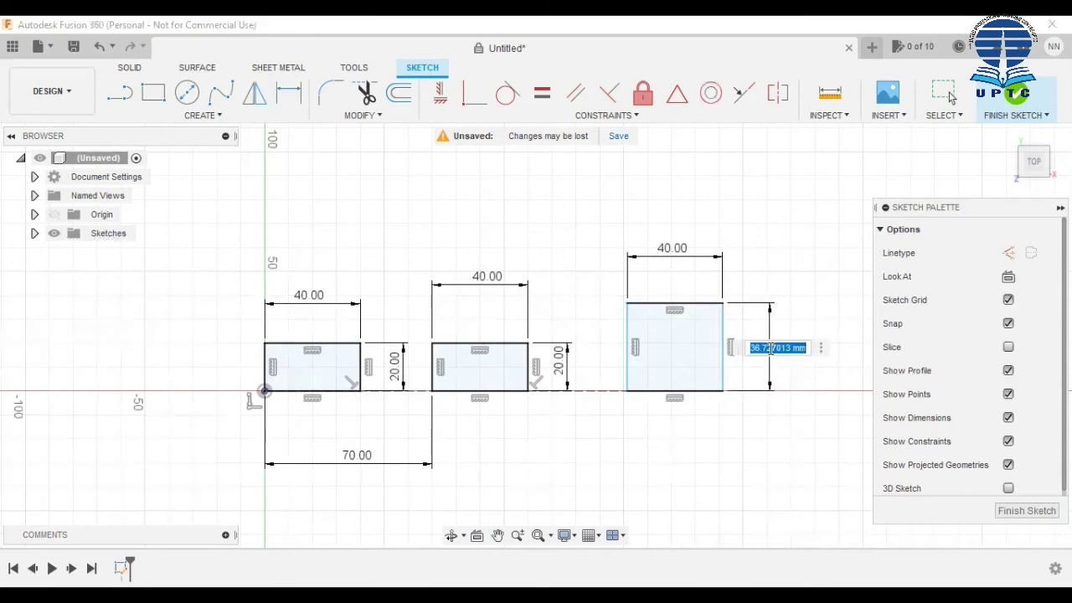
type("20")
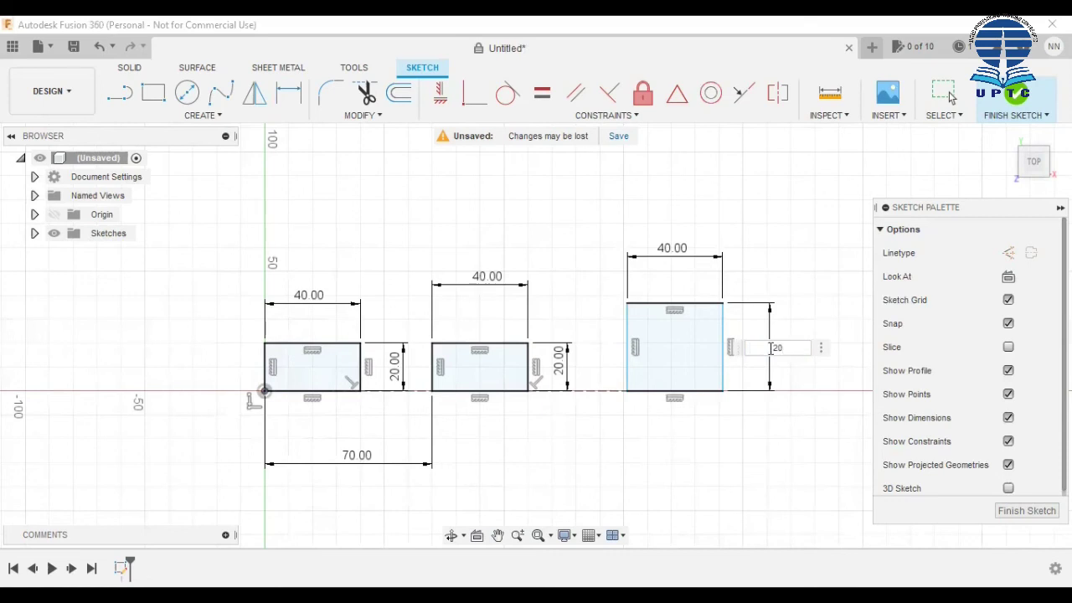
key("Return")
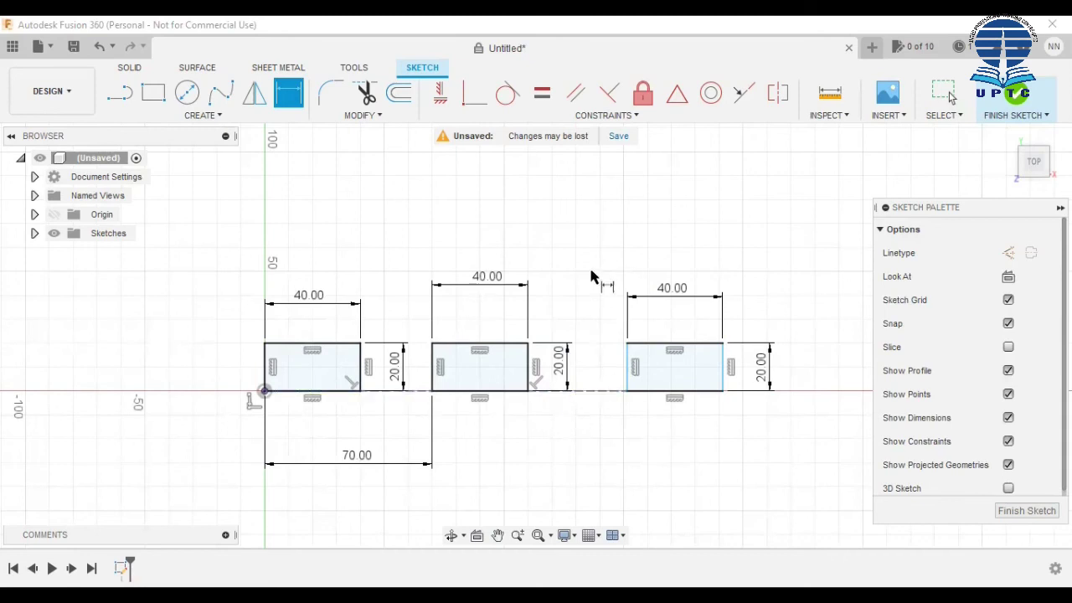
Dimension the construction line between the second and third rectangles below the axis and set its length to 30 mm
left_click(575, 396)
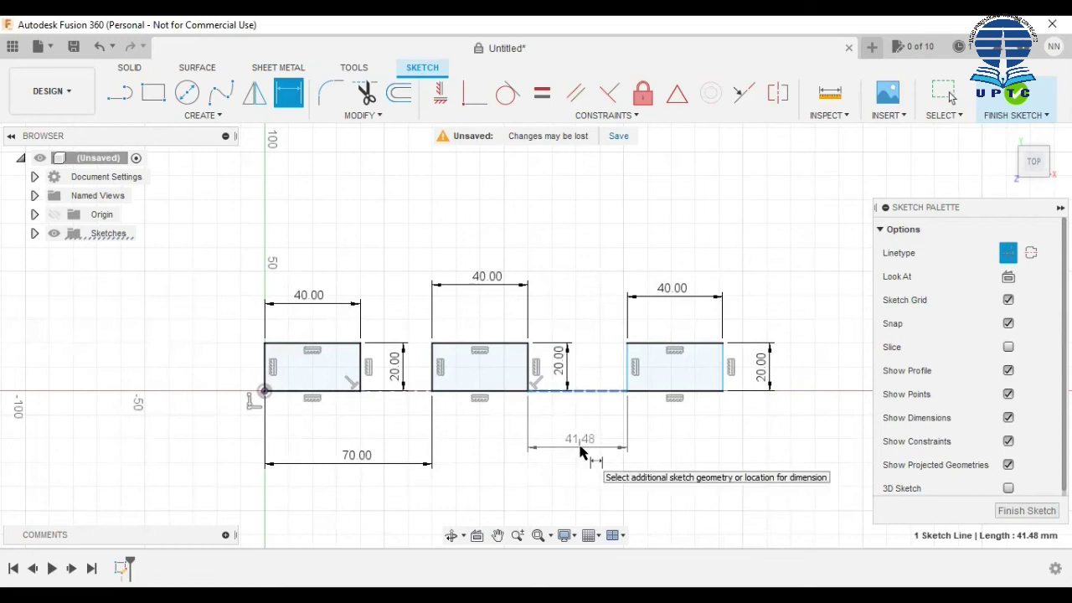
left_click(557, 442)
type("30")
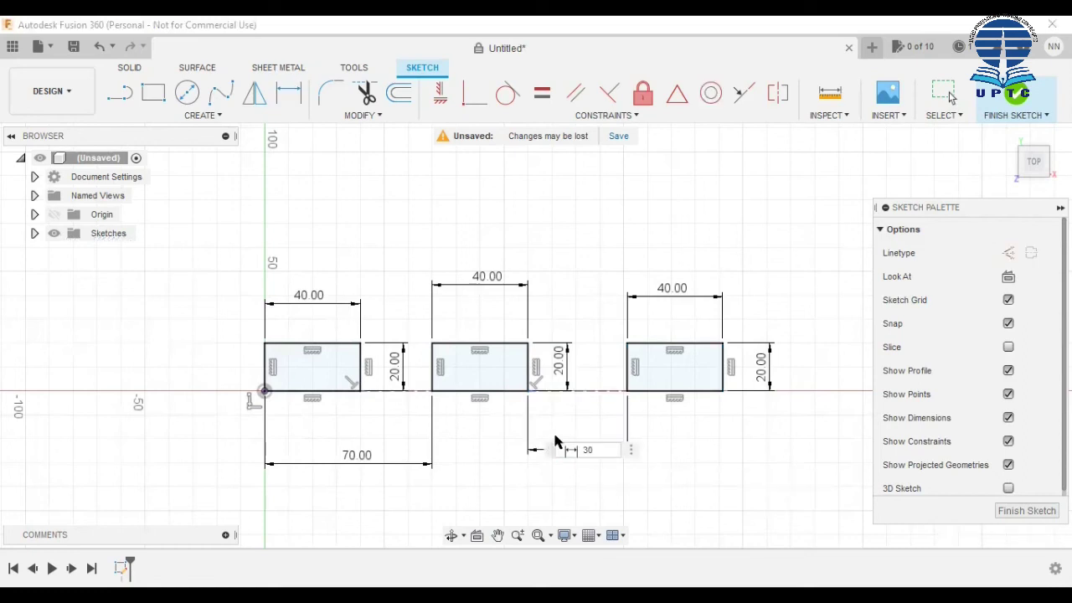
key("Return")
left_click(263, 389)
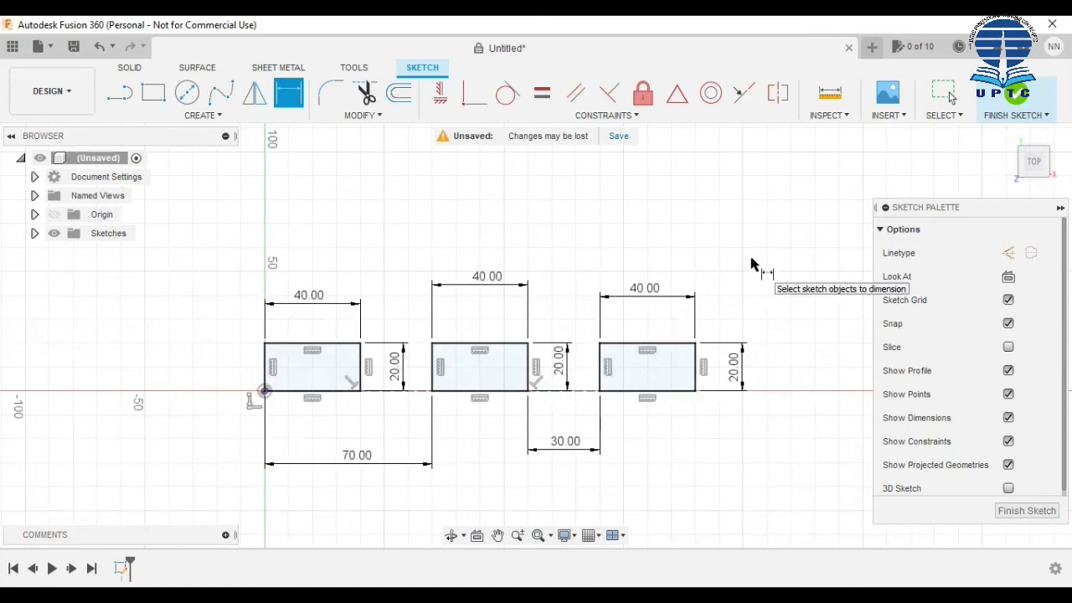
key("Escape")
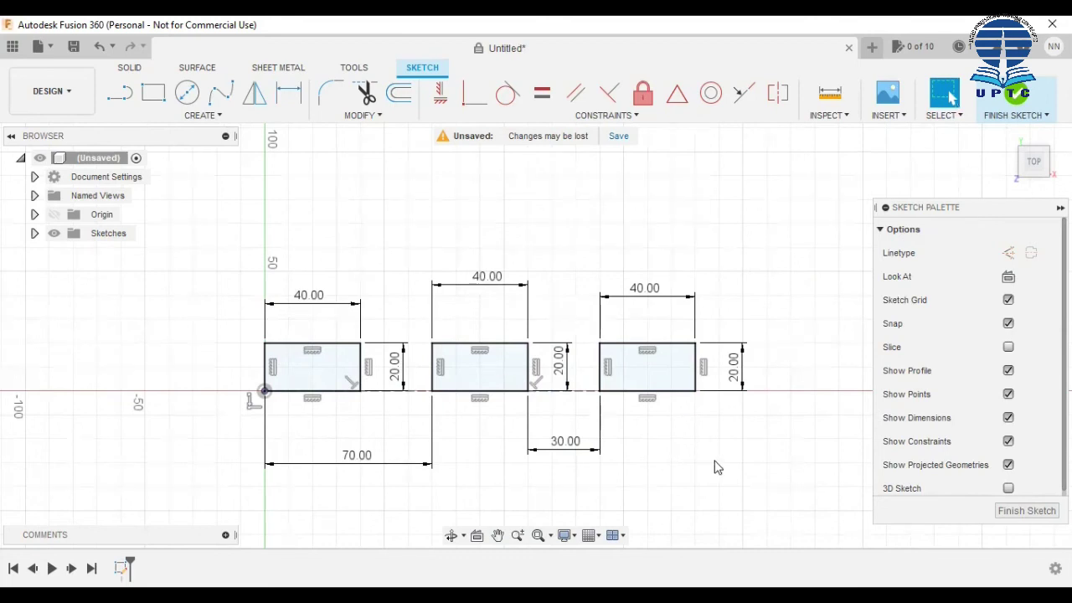
Delete all three rectangles together with their construction lines and dimensions from the sketch
left_click_drag(759, 444, 263, 274)
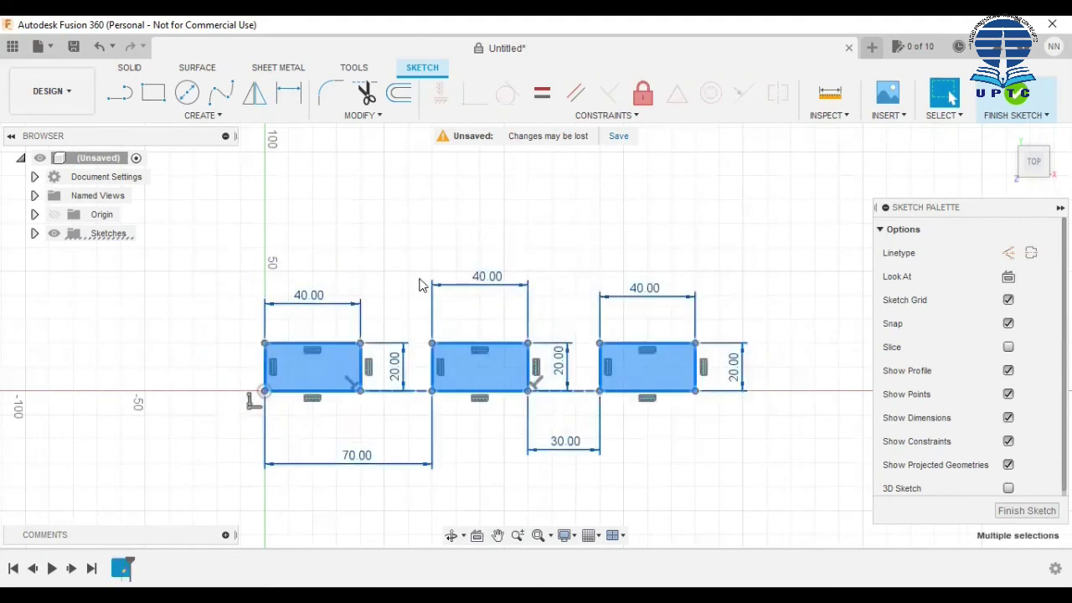
key("Delete")
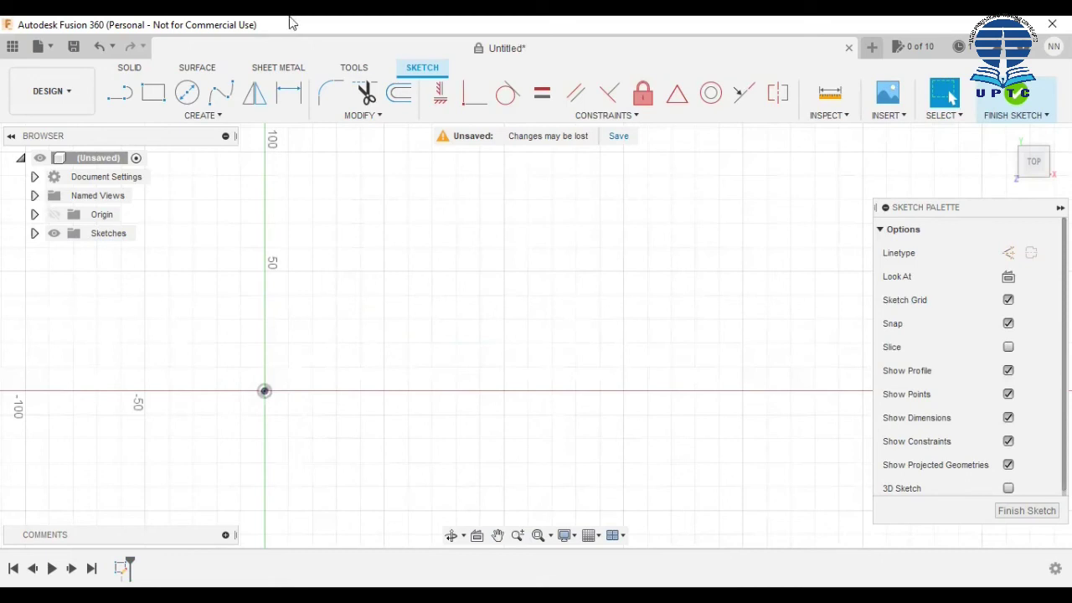
Draw a center-diameter circle of 50 mm diameter centred on the origin
left_click(187, 93)
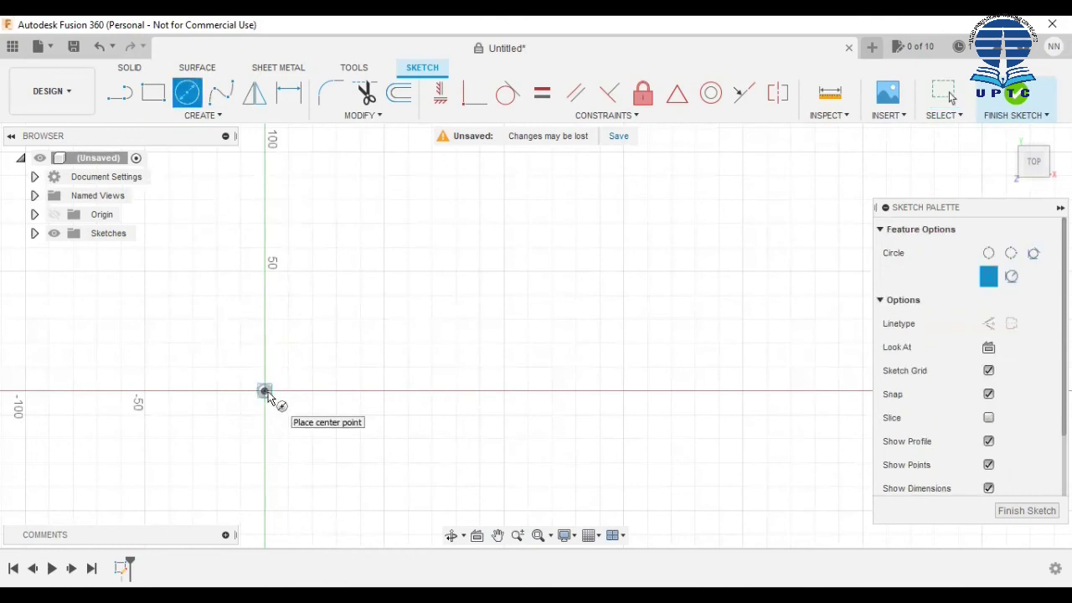
left_click(265, 391)
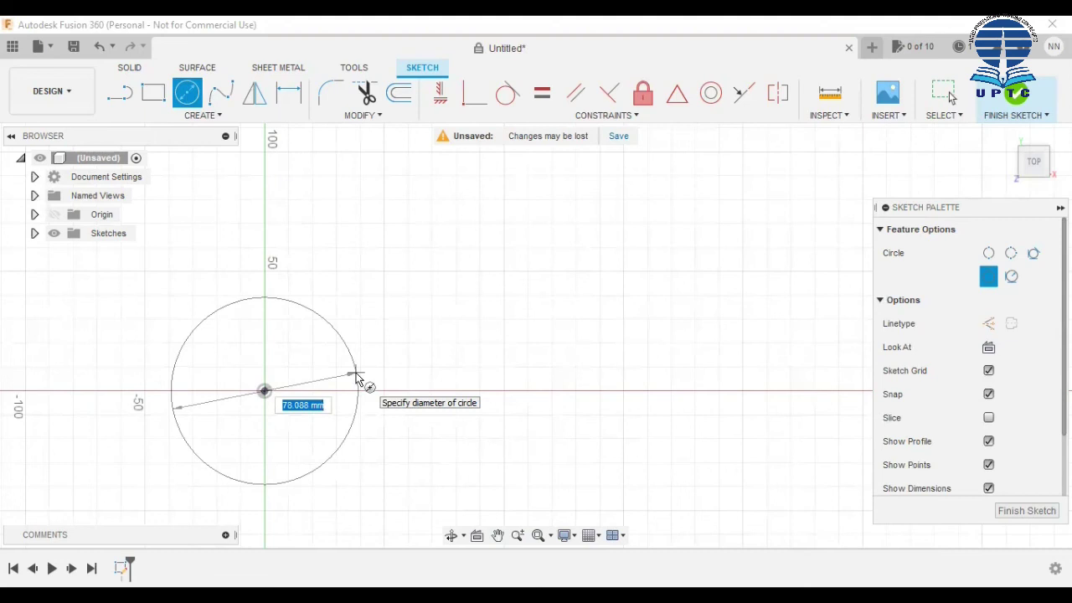
type("50")
key("Return")
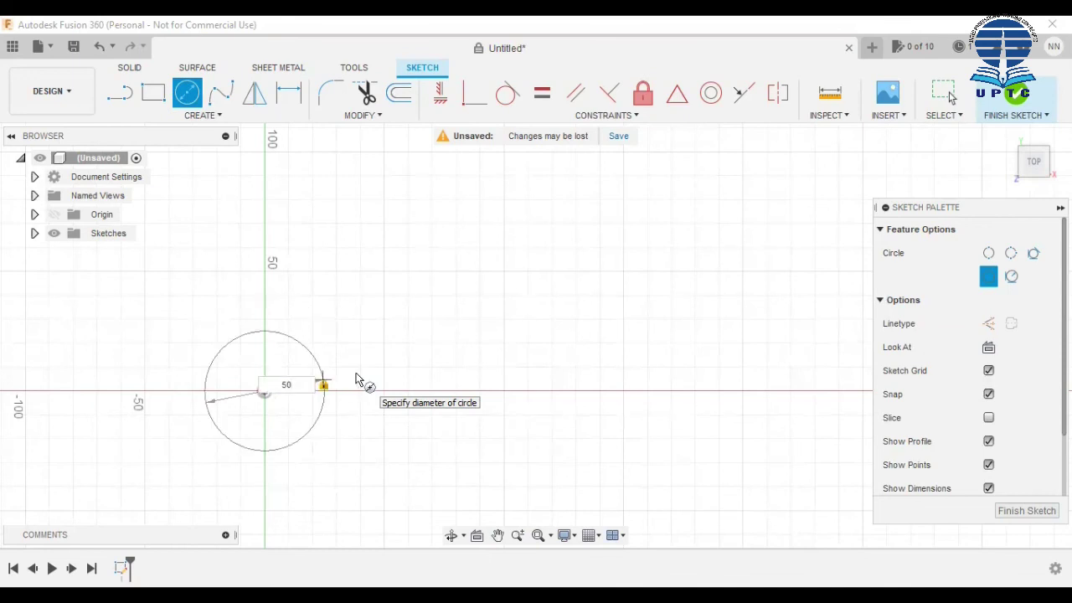
key("Return")
key("Escape")
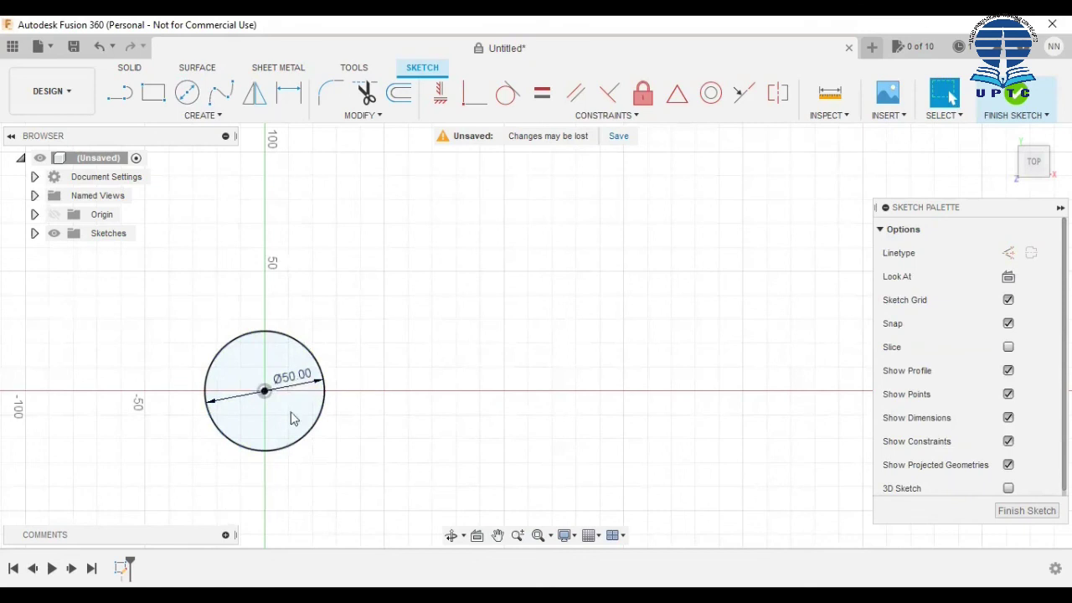
Move the circle's diameter dimension outside the circle to its upper right and switch it to a radius dimension
left_click_drag(298, 383, 352, 352)
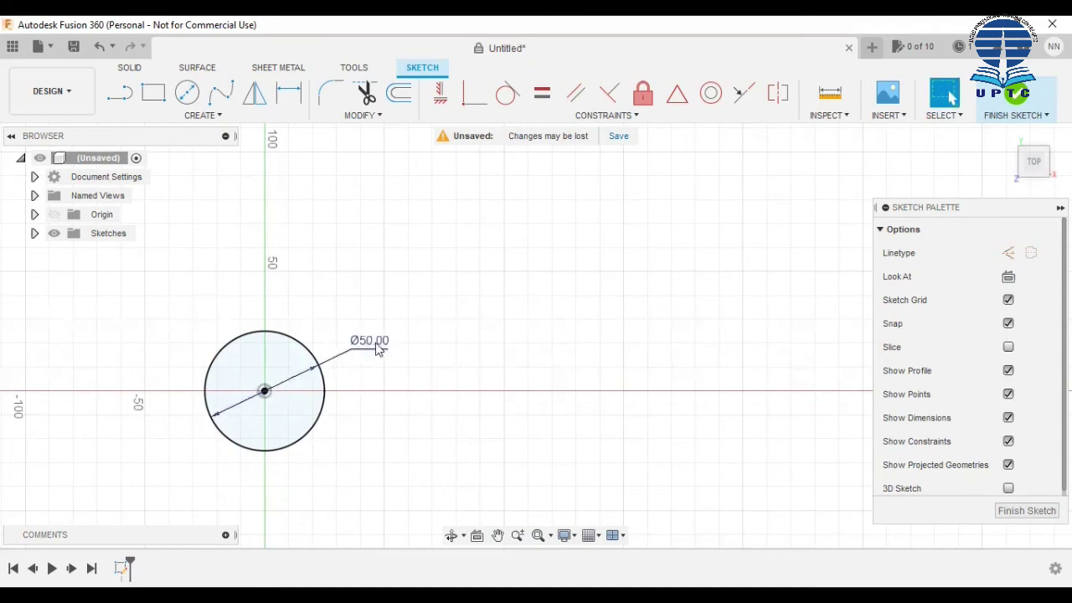
left_click(371, 350)
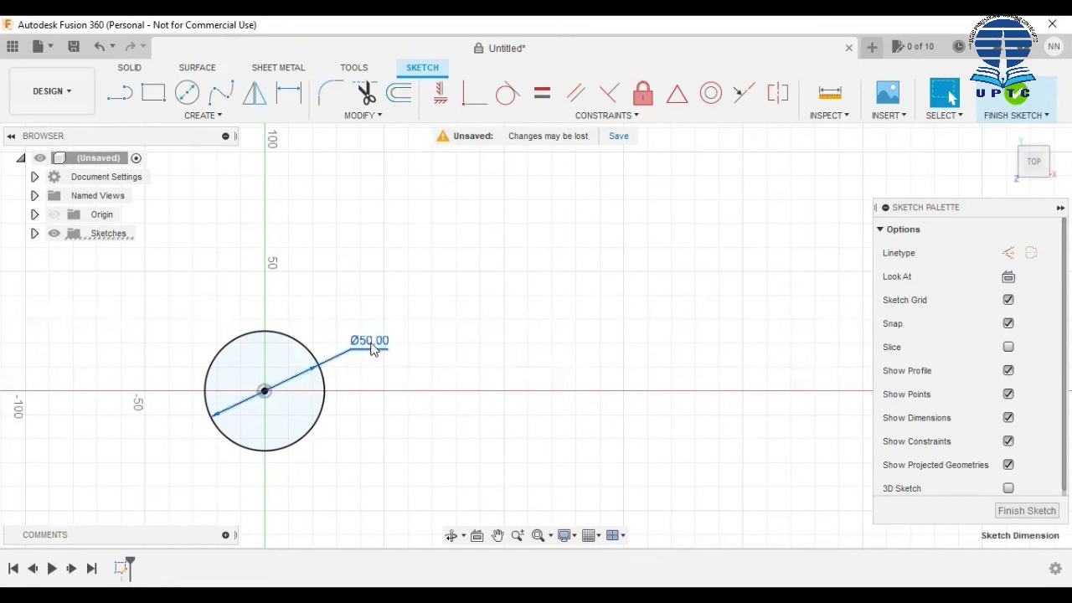
right_click(371, 350)
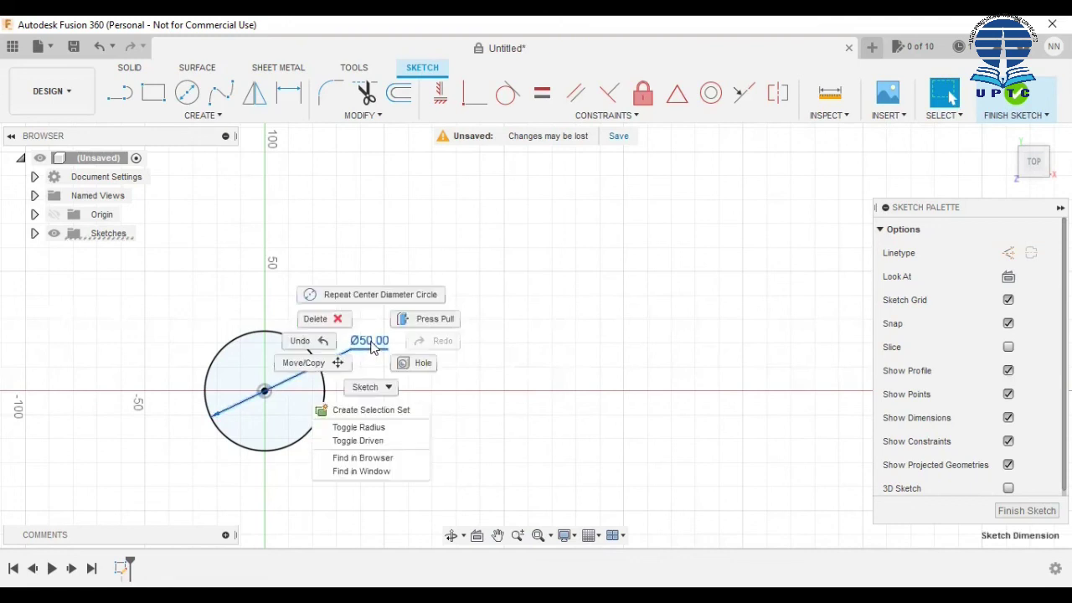
left_click(375, 429)
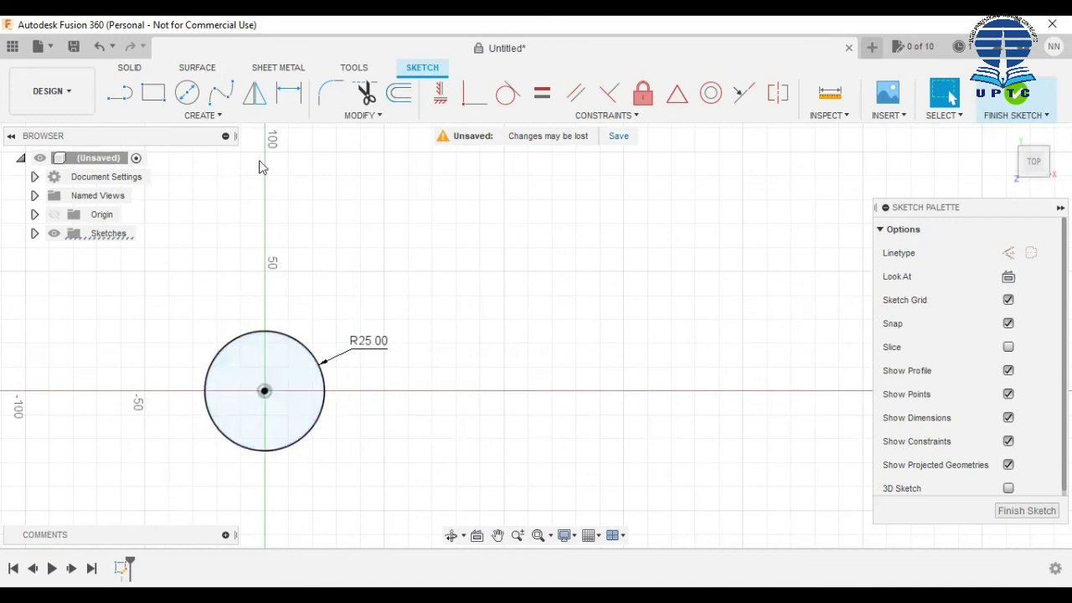
Draw a 45 mm horizontal line from the circle's centre to the right along the X axis
left_click(189, 117)
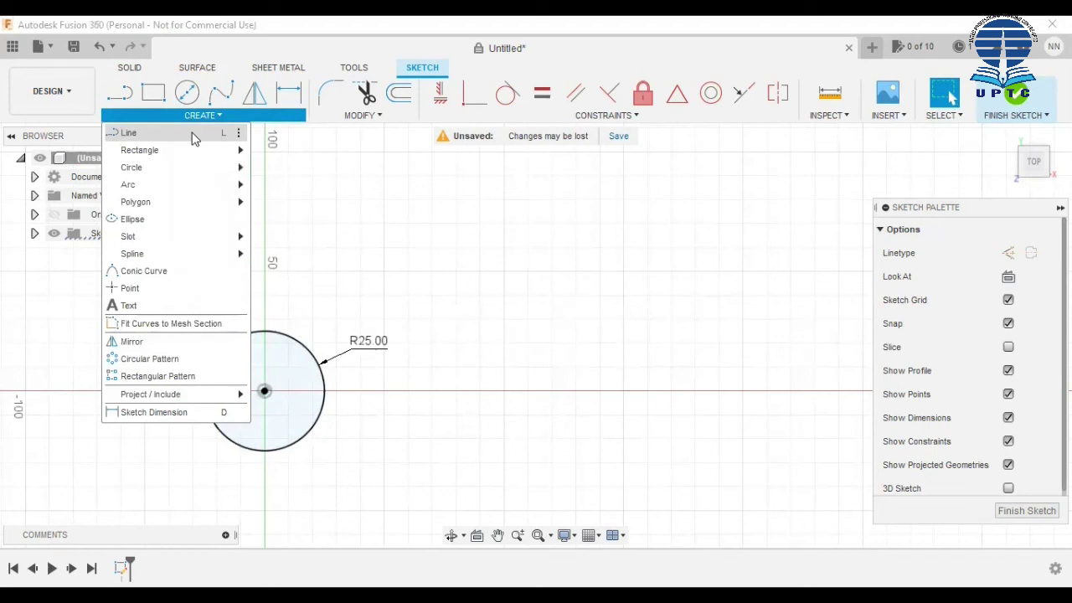
left_click(192, 134)
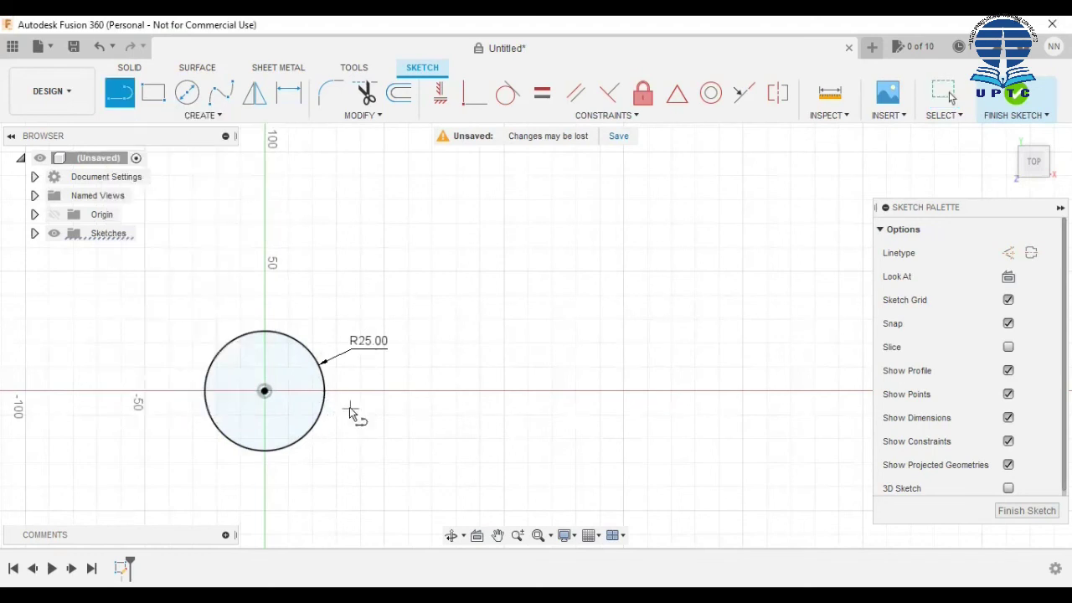
left_click(265, 391)
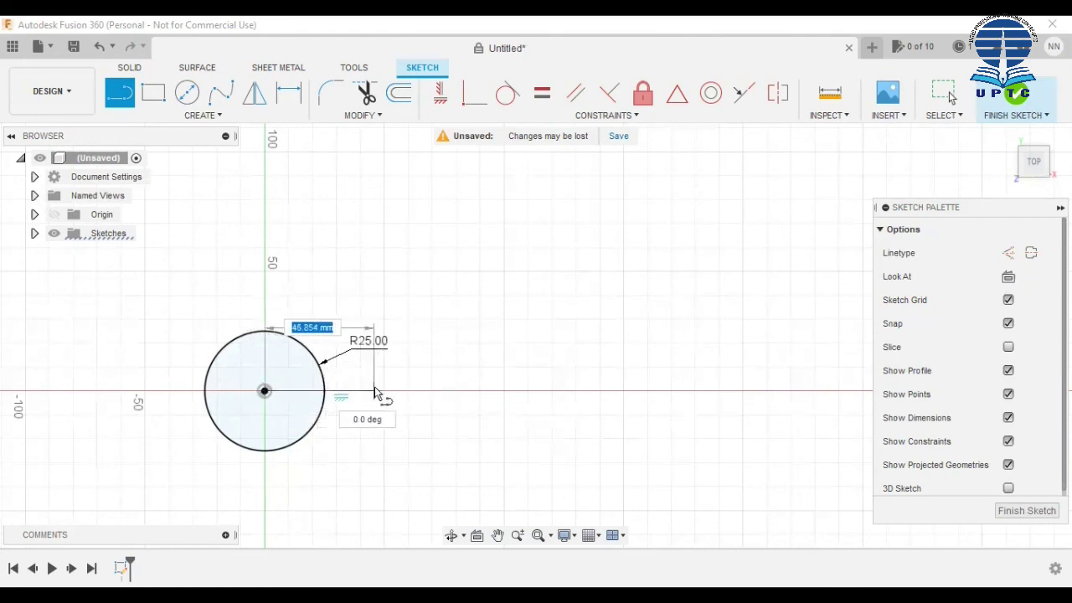
type("45")
key("Tab")
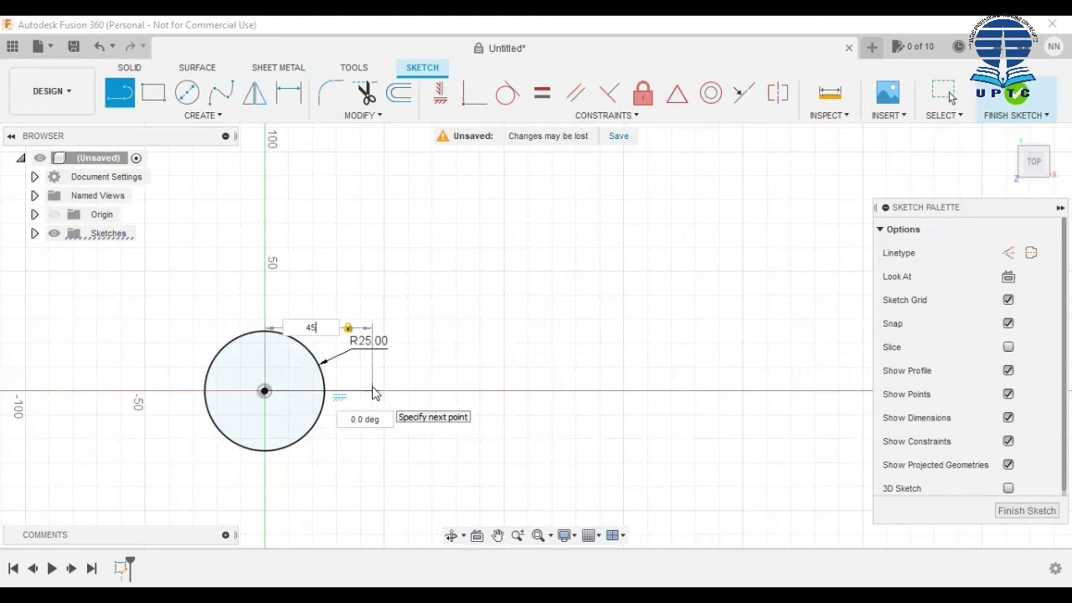
key("Return")
key("Escape")
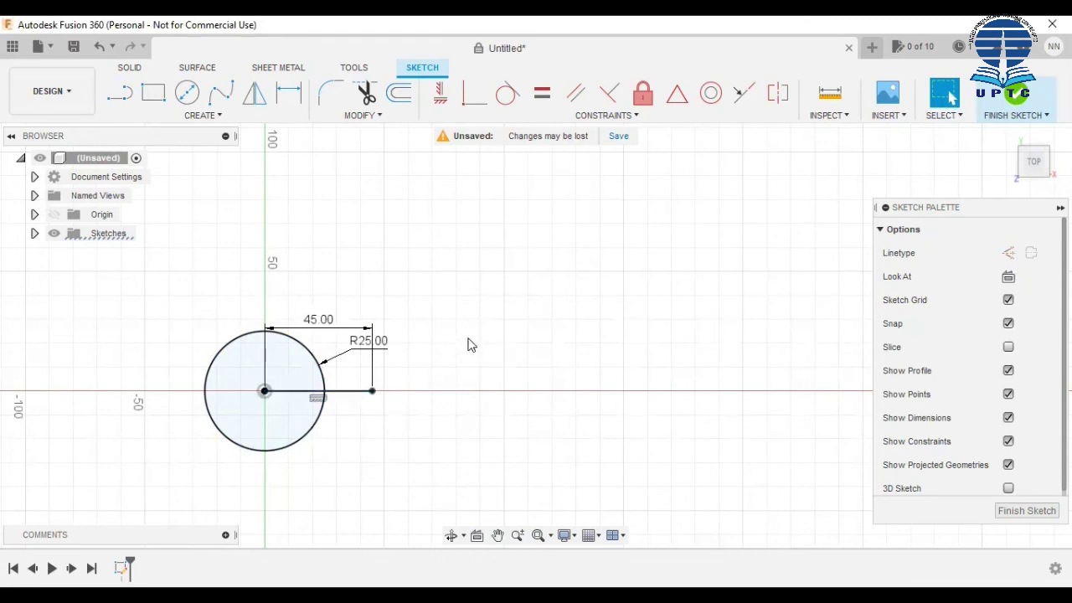
Convert the 45 mm horizontal line into a centerline
left_click(348, 393)
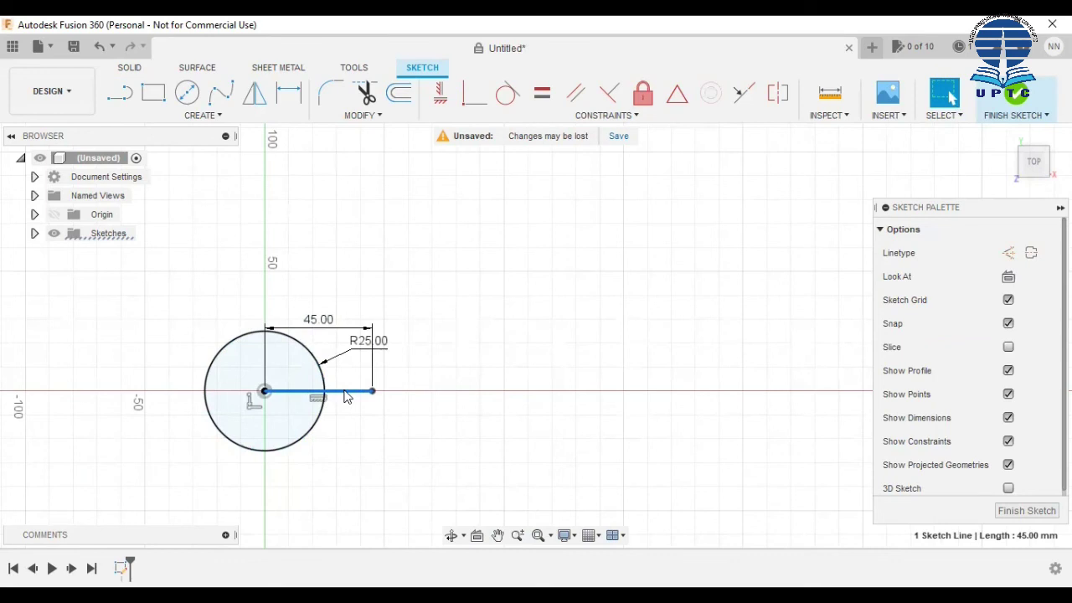
right_click(347, 397)
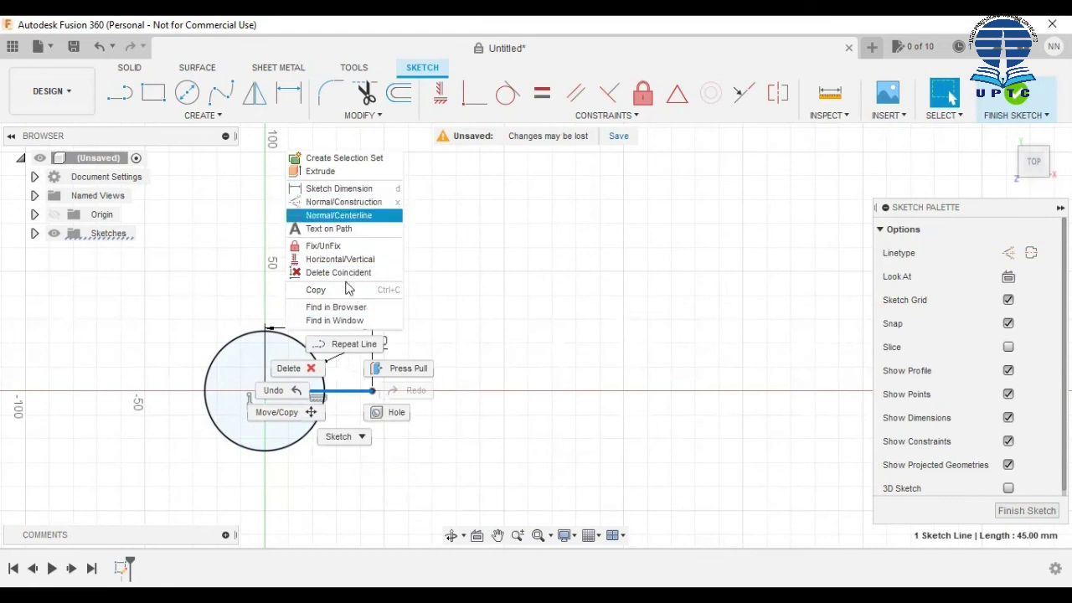
left_click(339, 216)
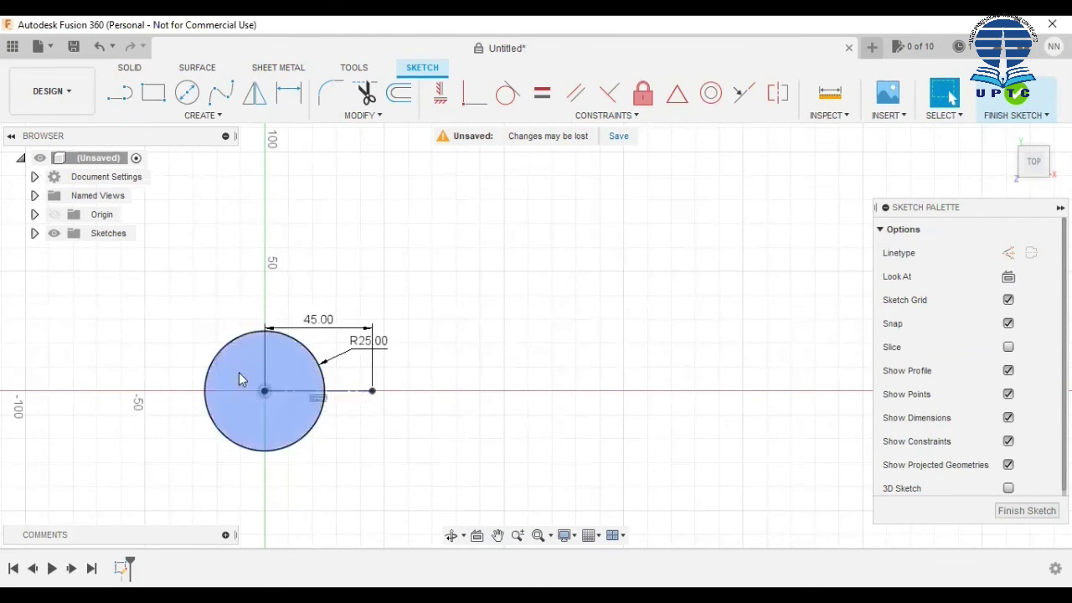
Draw a second circle centred on the origin that passes through the free end of the 45 mm centerline
left_click(187, 93)
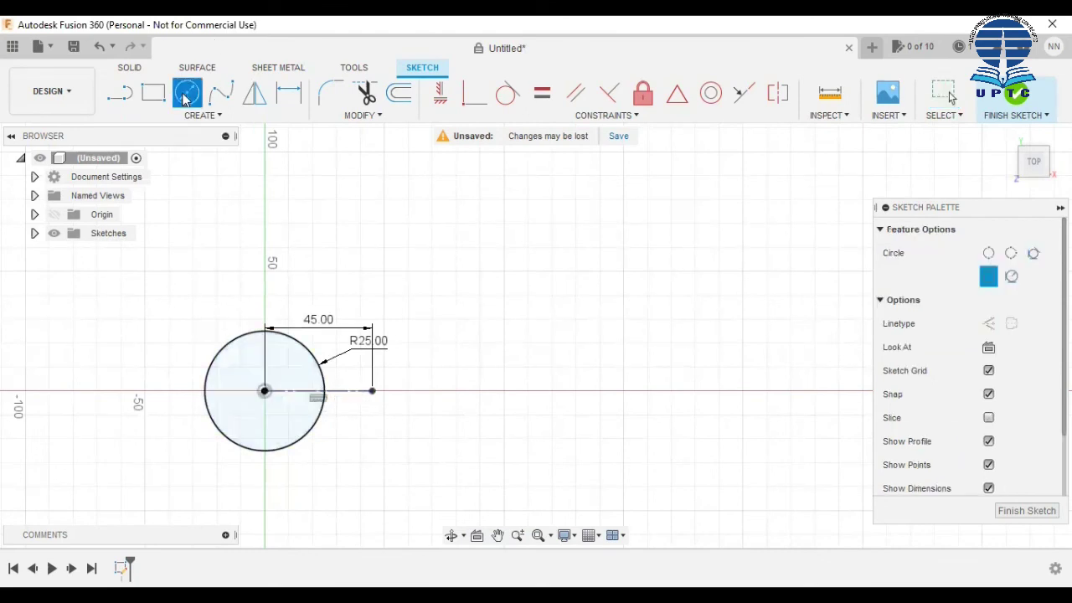
left_click(265, 391)
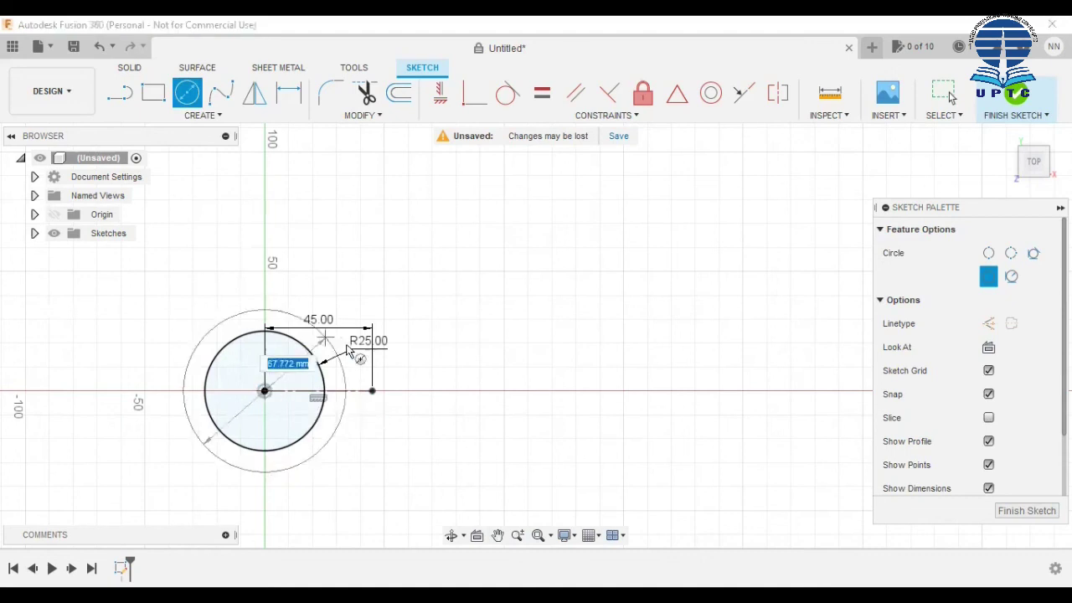
left_click(371, 392)
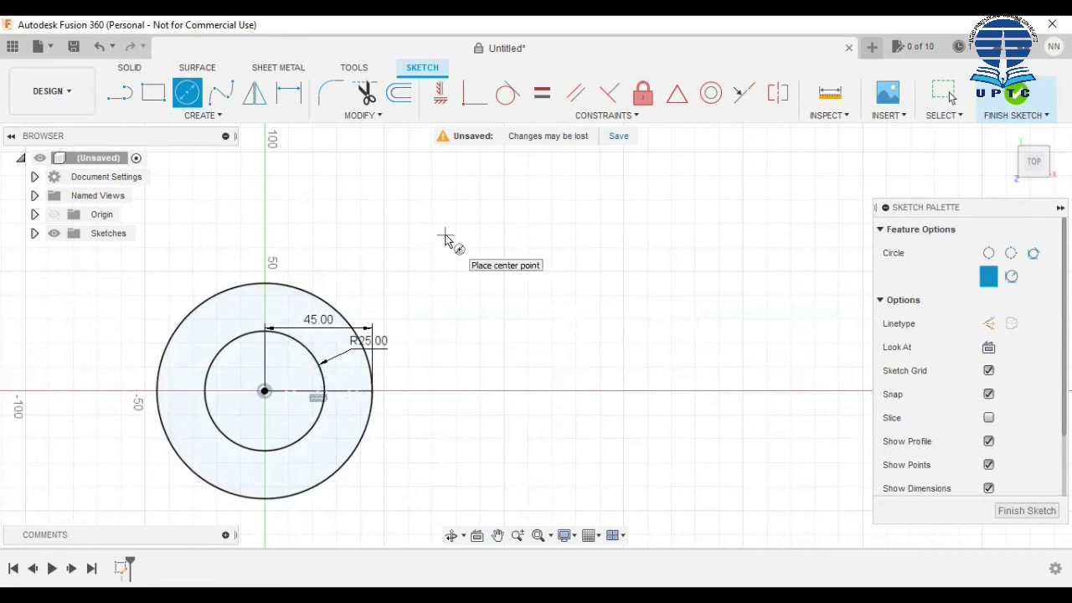
key("Escape")
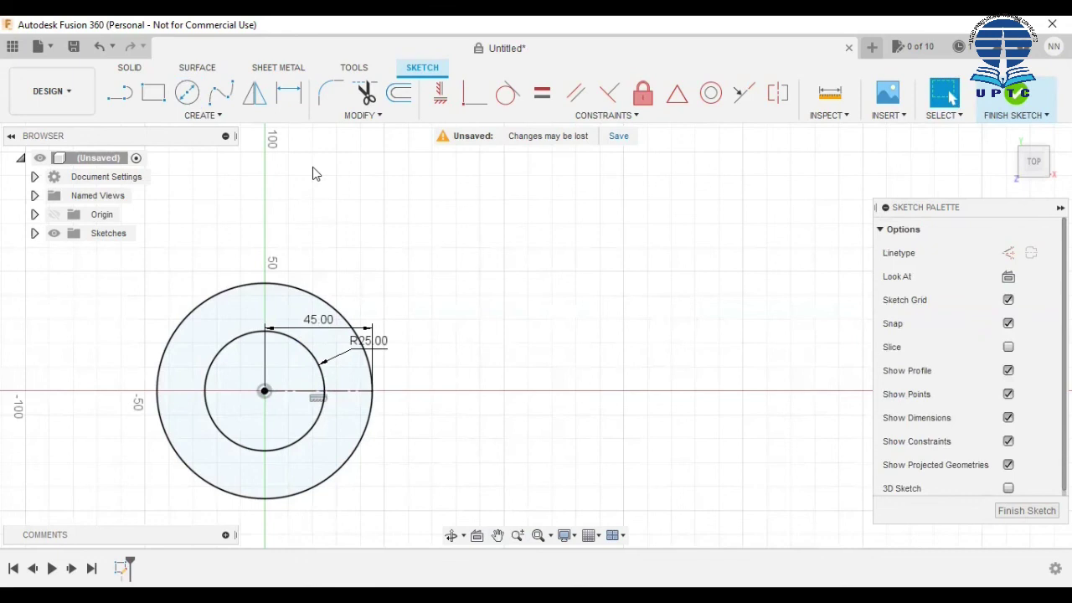
Add a driven dimension for the gap between the two circles and move the 45 mm dimension below the outer circle
key("d")
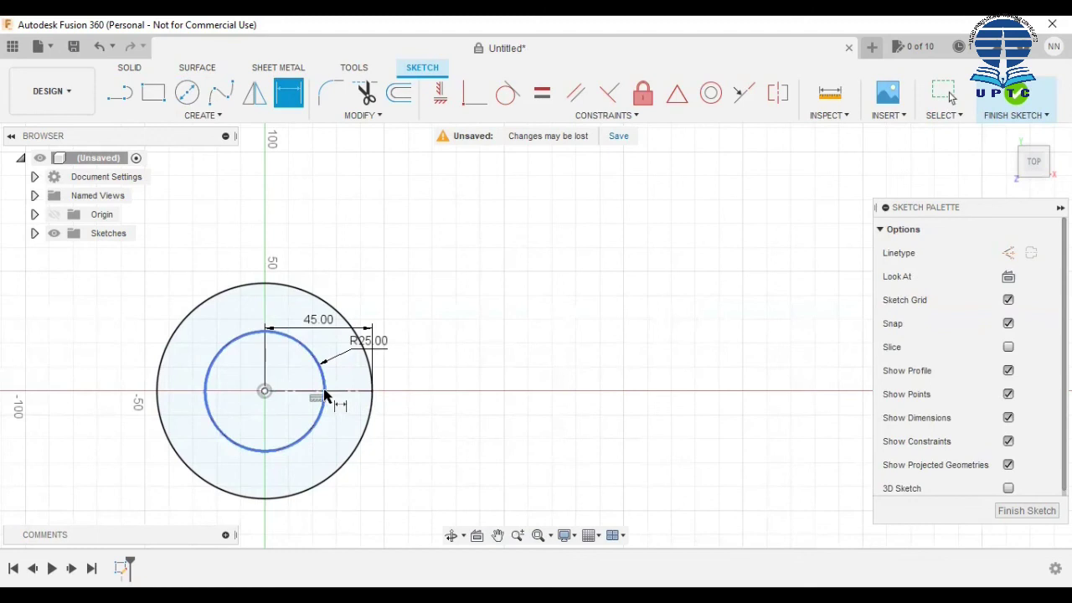
left_click(325, 395)
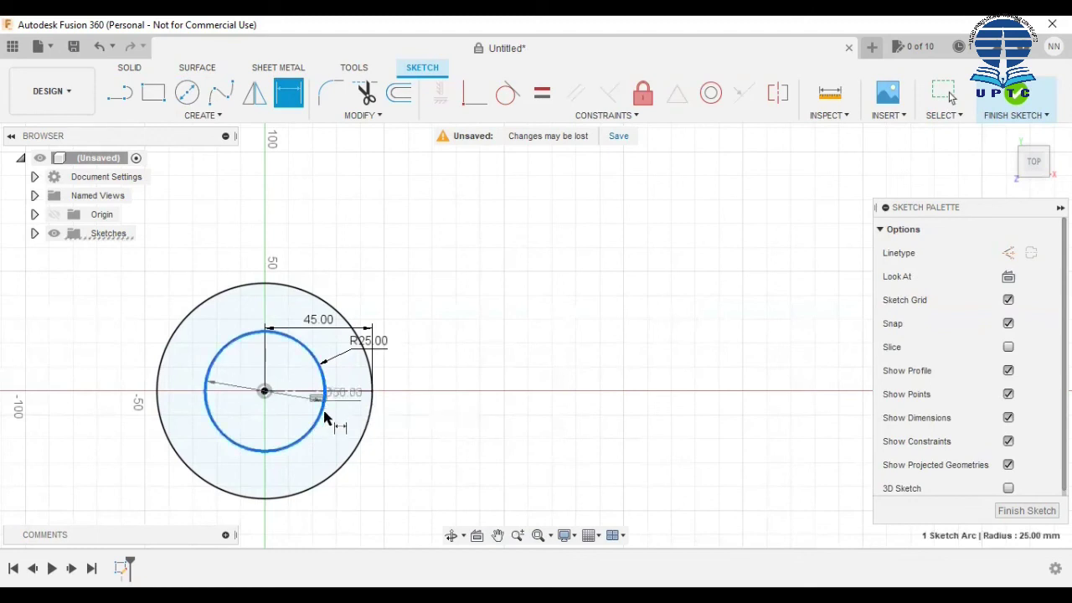
left_click(358, 445)
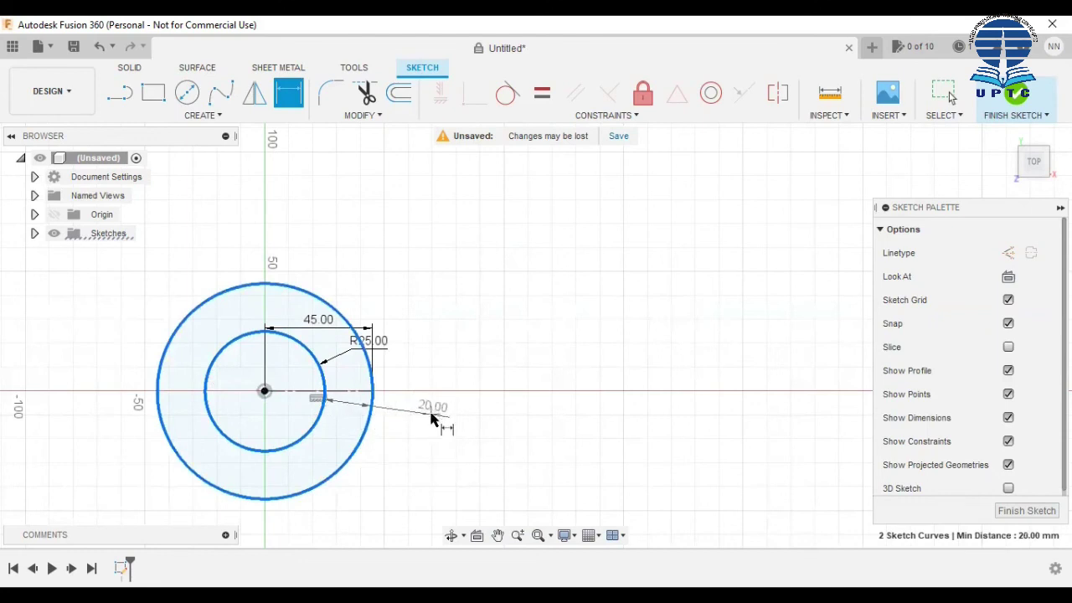
left_click(437, 419)
left_click(584, 326)
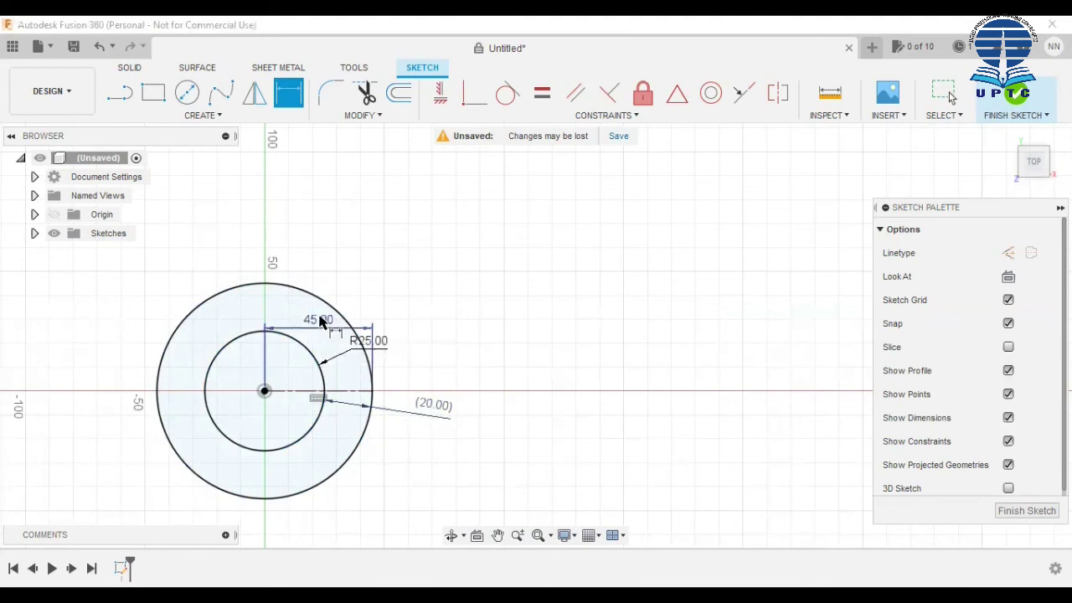
left_click_drag(317, 329, 314, 536)
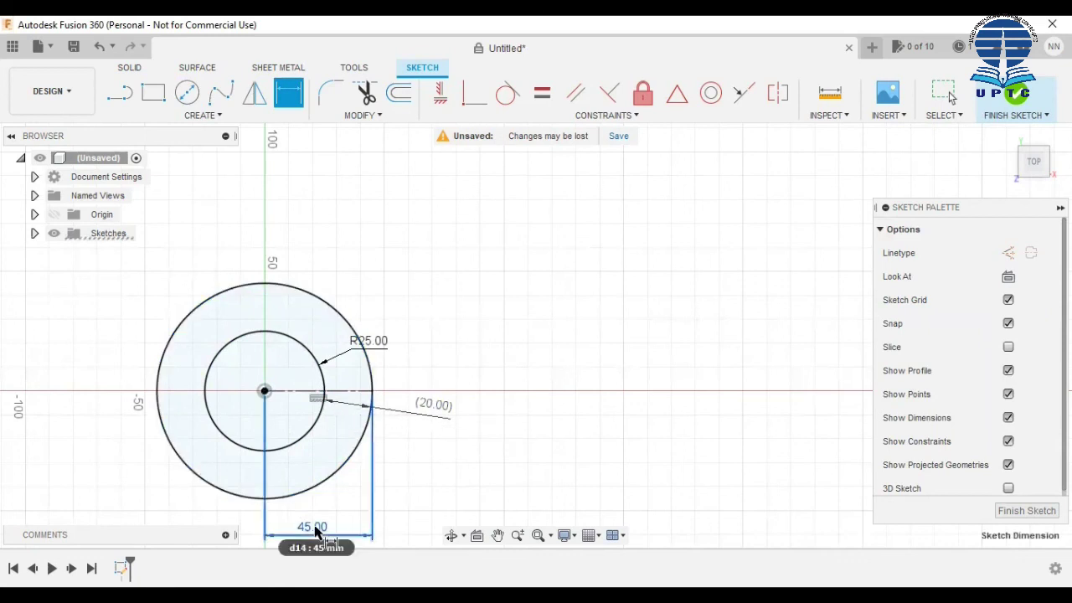
Remove the 45 mm centerline dimension and place the driven gap dimension between the two circles outside the outer circle
key("ctrl+z")
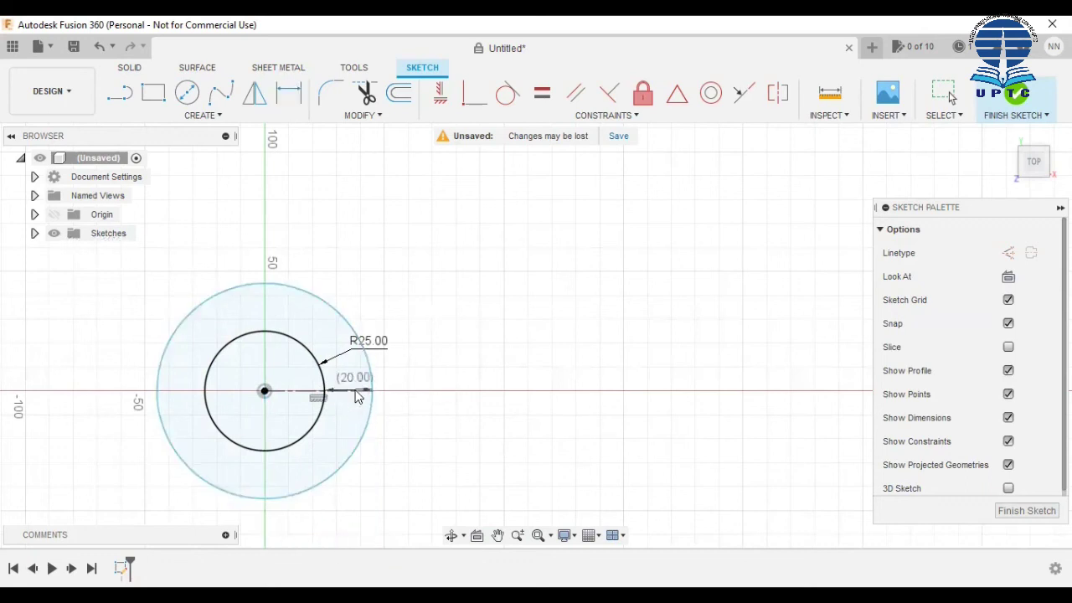
left_click(429, 374)
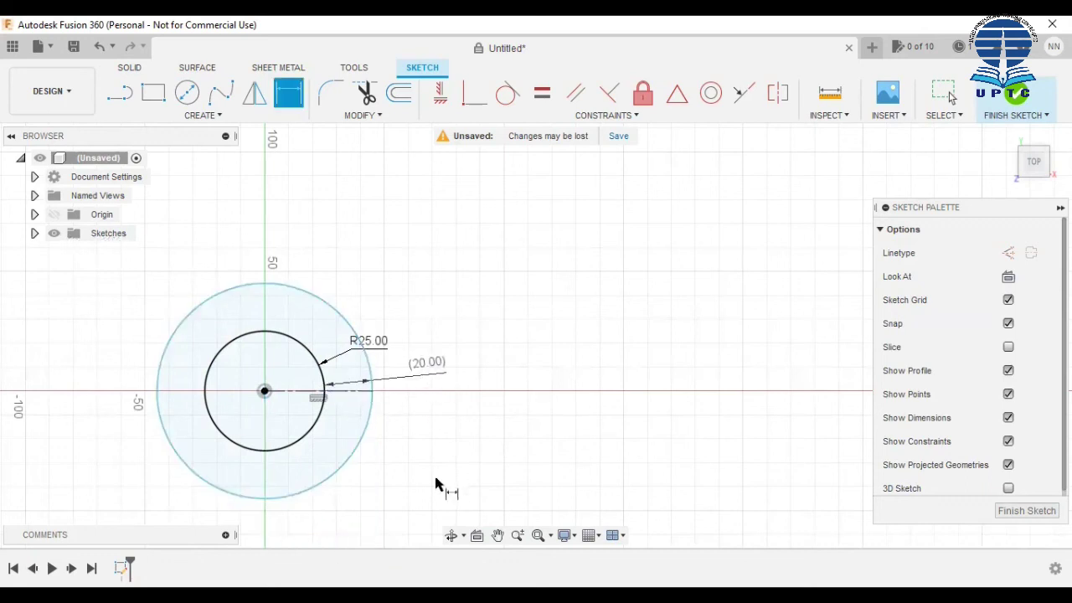
Add a 90 mm diameter dimension to the outer circle, placed above it
left_click(303, 291)
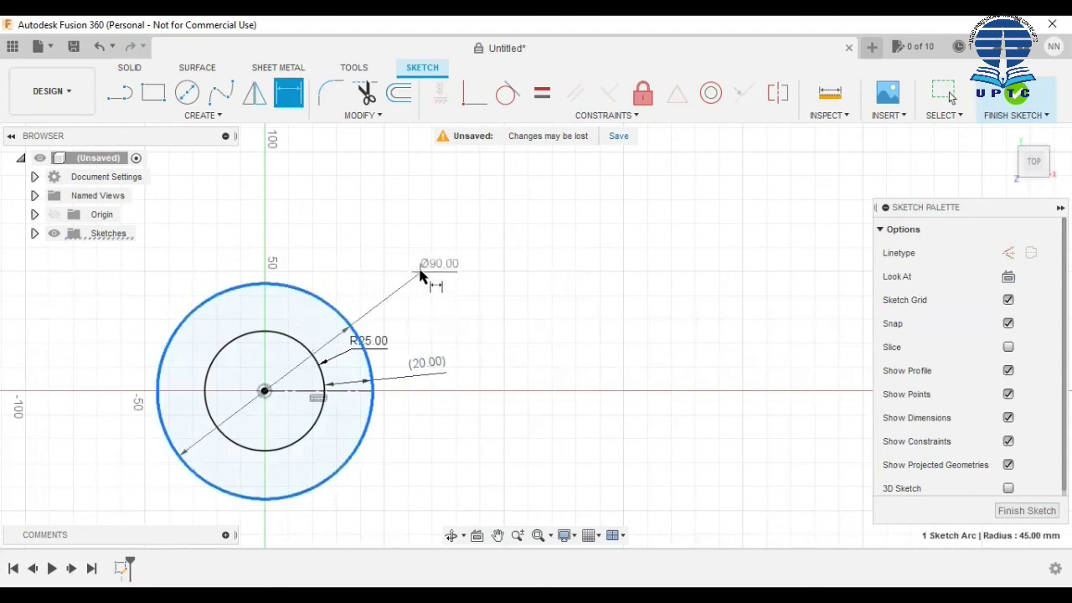
left_click(347, 254)
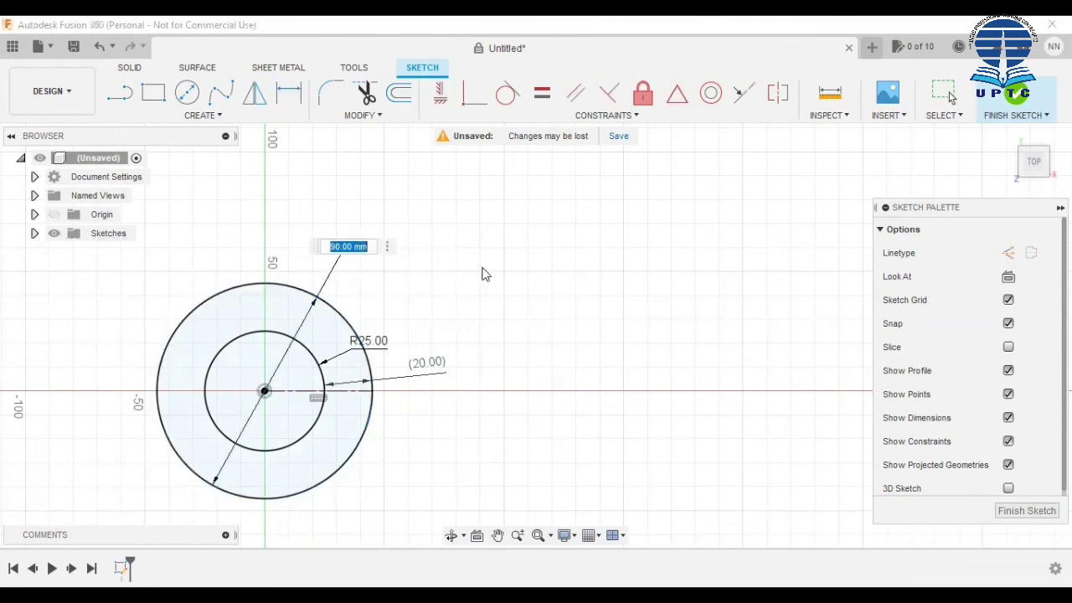
key("Return")
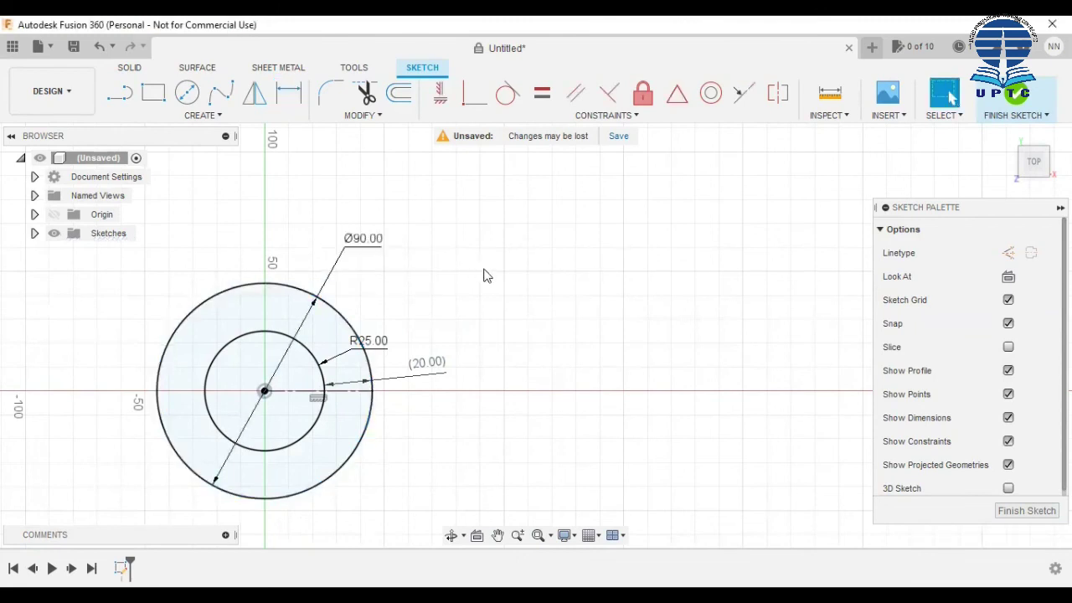
Switch the outer circle's diameter dimension to a radius dimension and select the ring profile between the circles
left_click(372, 243)
right_click(373, 243)
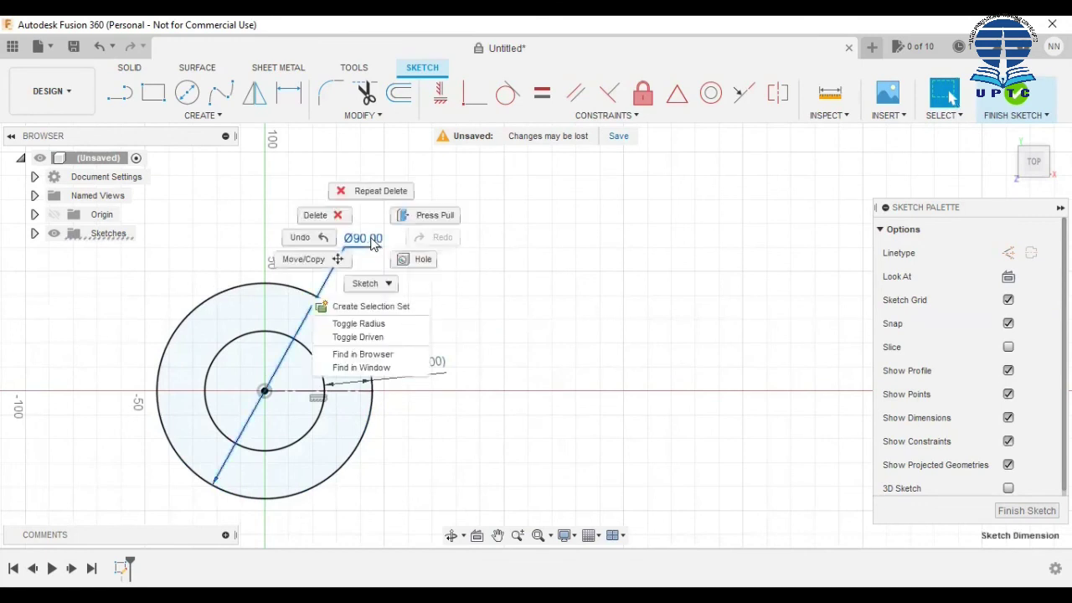
left_click(375, 325)
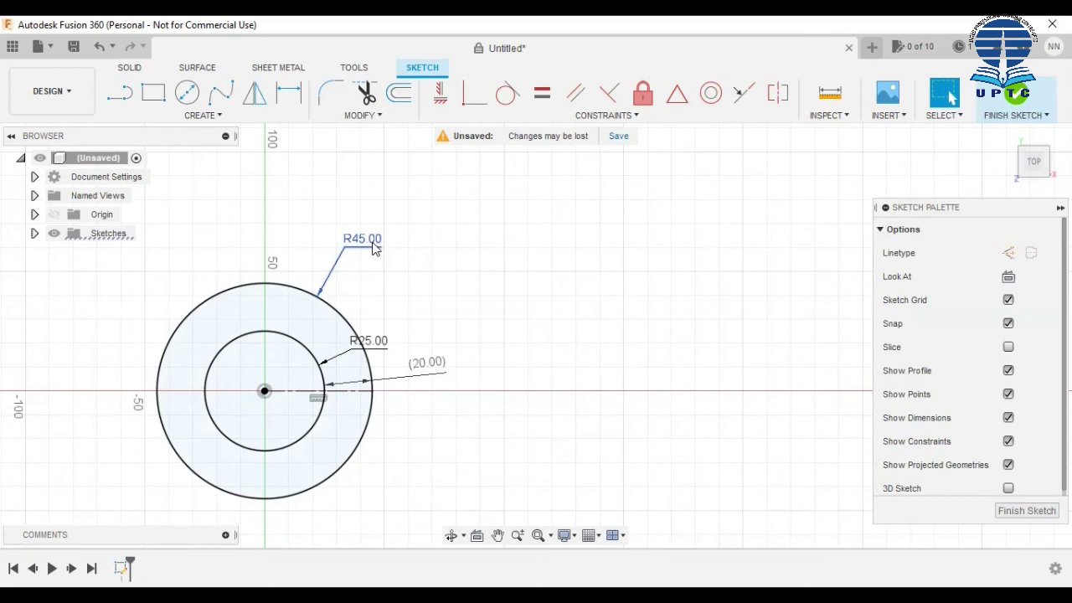
left_click(245, 314)
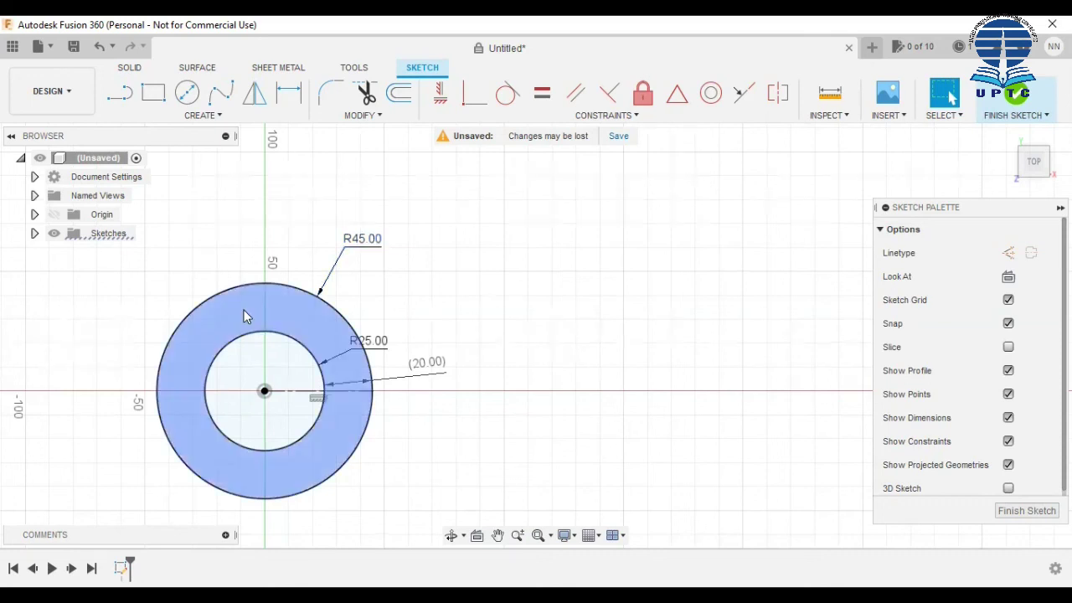